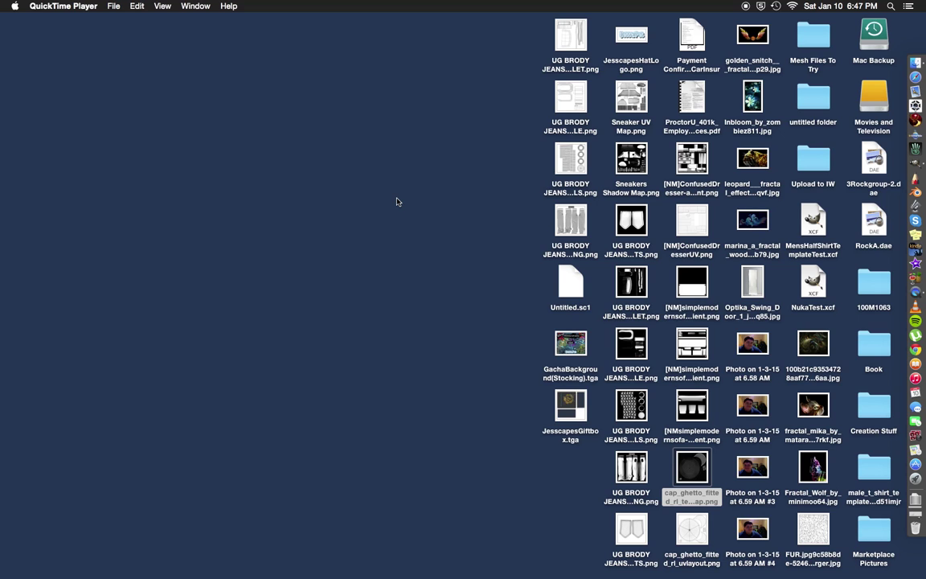
Launch GIMP and browse for an image to open in the Desktop's Creation Stuff > Fly With Me folder
{"action": "left_click", "coordinate": [915, 513]}
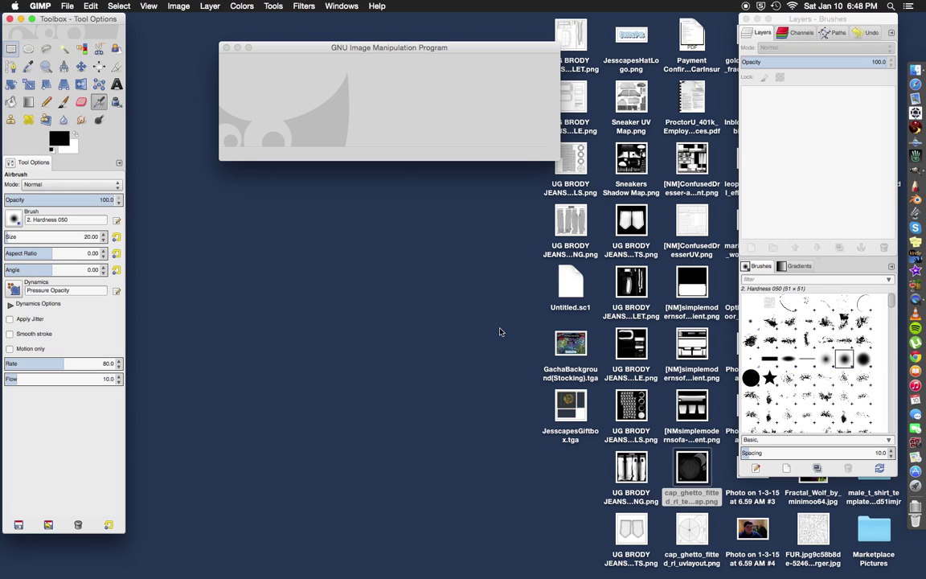
{"action": "left_click", "coordinate": [303, 50]}
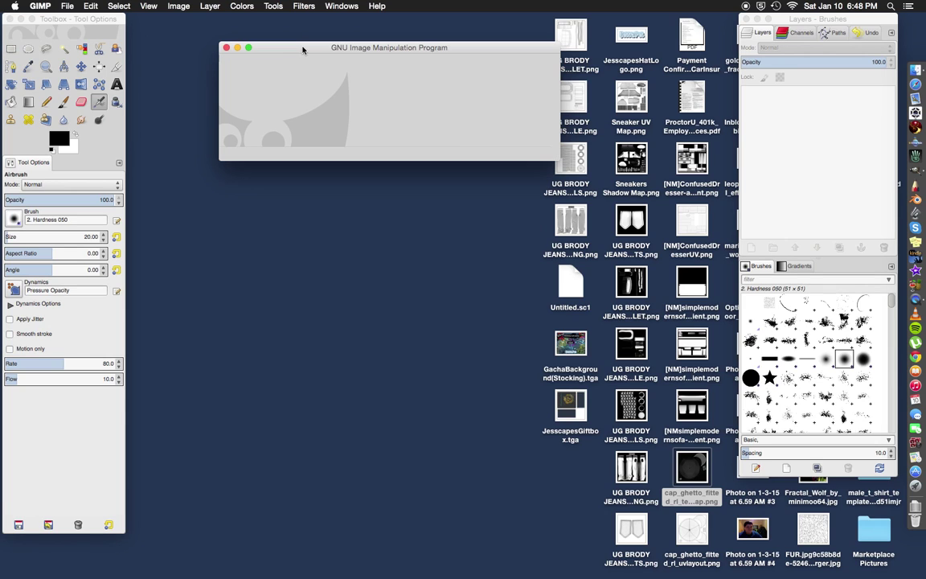
{"action": "left_click", "coordinate": [69, 7]}
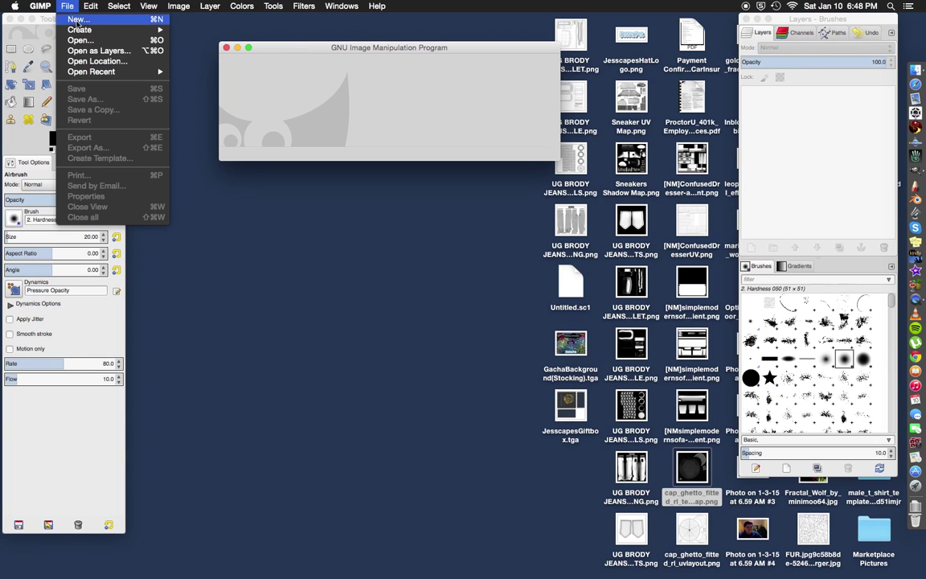
{"action": "left_click", "coordinate": [81, 41]}
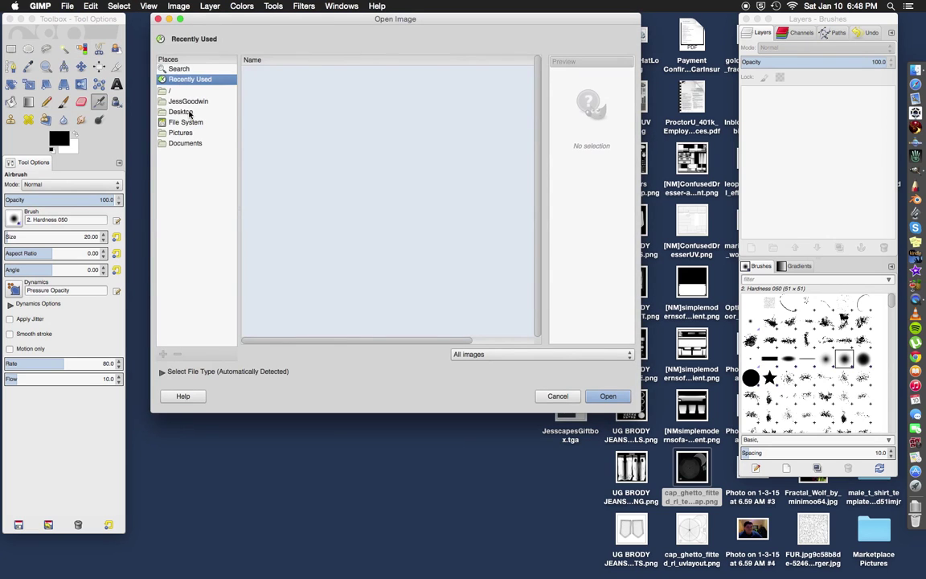
{"action": "left_click", "coordinate": [190, 112]}
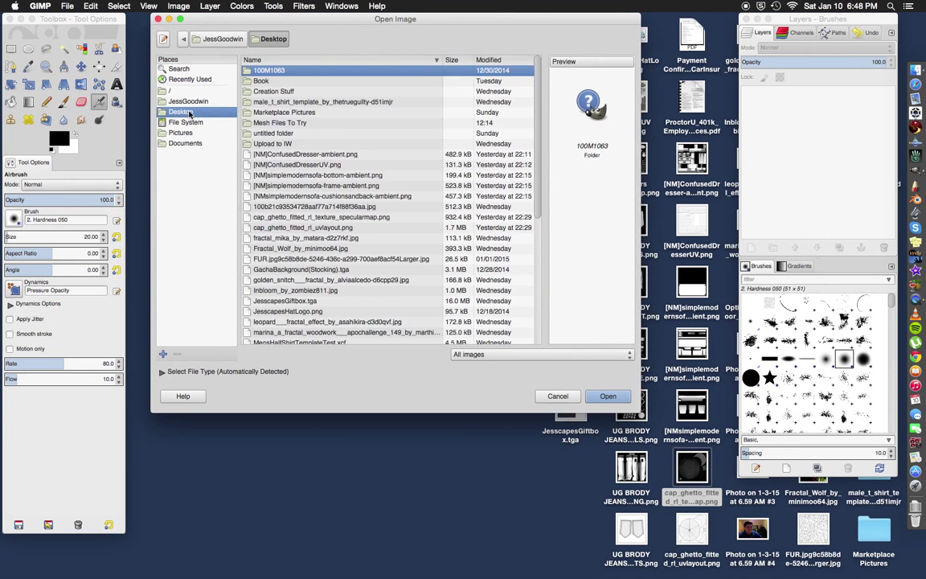
{"action": "double_click", "coordinate": [273, 93]}
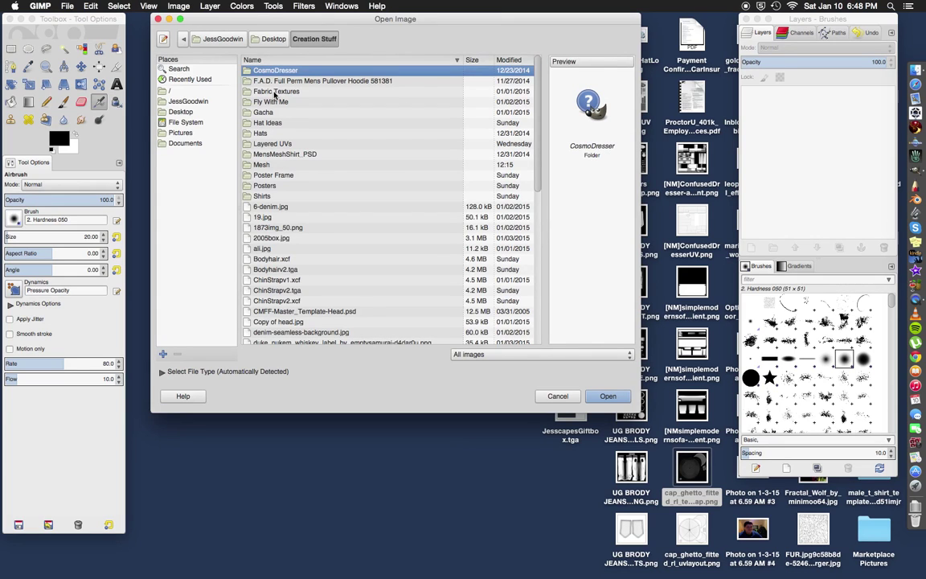
{"action": "double_click", "coordinate": [275, 102]}
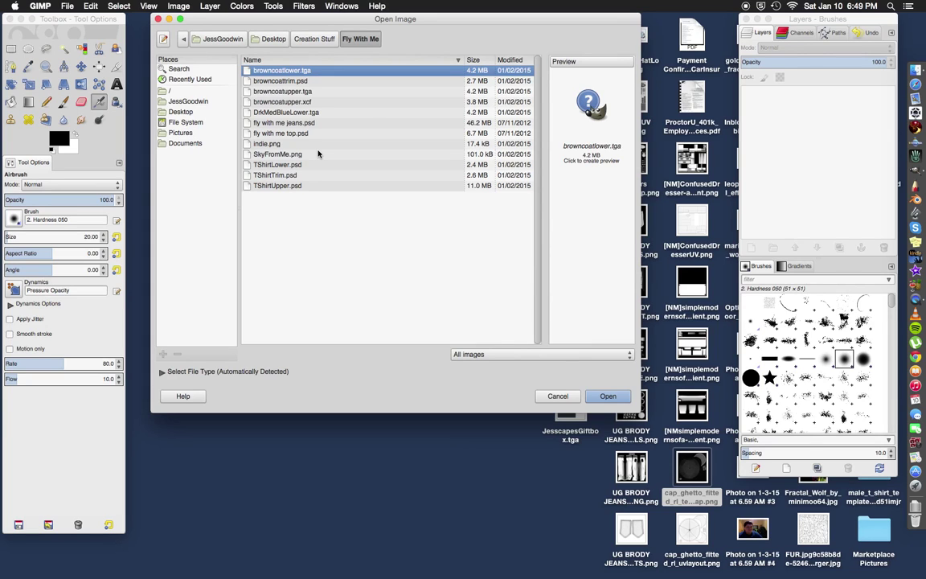
{"action": "left_click", "coordinate": [283, 112]}
{"action": "key", "text": "shift+Up"}
{"action": "key", "text": "shift+Up"}
{"action": "key", "text": "shift+Up"}
{"action": "key", "text": "shift+Up"}
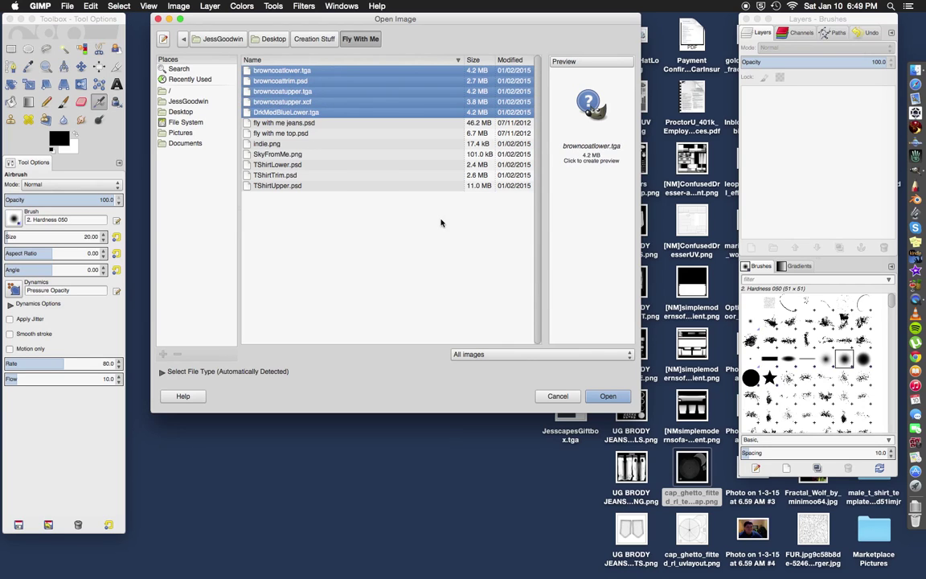
{"action": "right_click", "coordinate": [314, 91]}
{"action": "left_click", "coordinate": [289, 105]}
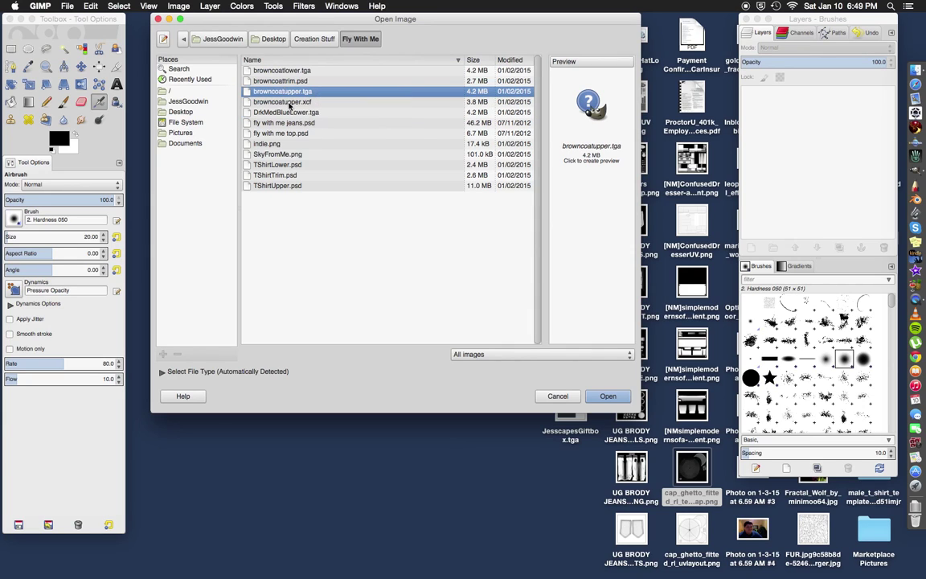
{"action": "left_click", "coordinate": [284, 102]}
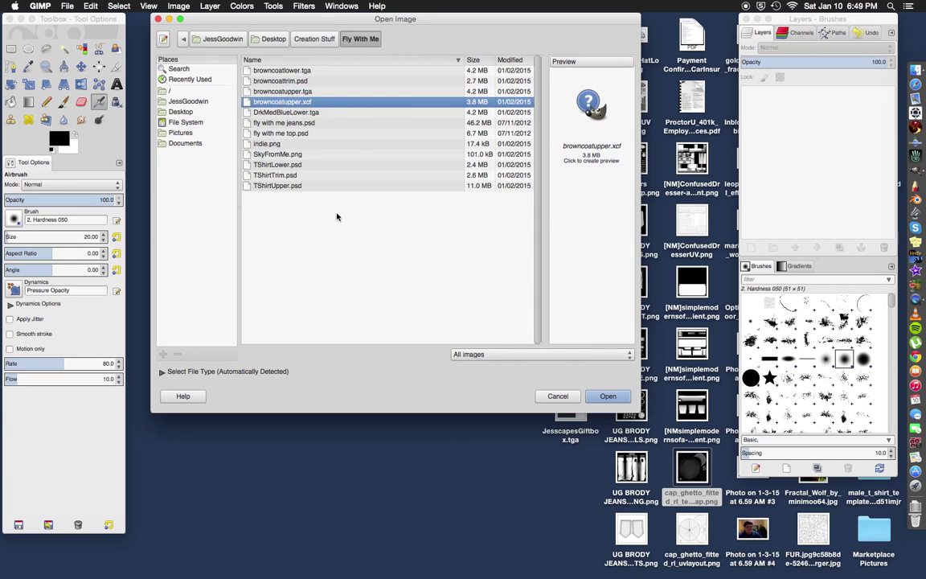
Open TShirtLower.psd from the Fly With Me folder and make its lowest layer, "Layer", active
{"action": "left_click", "coordinate": [271, 165]}
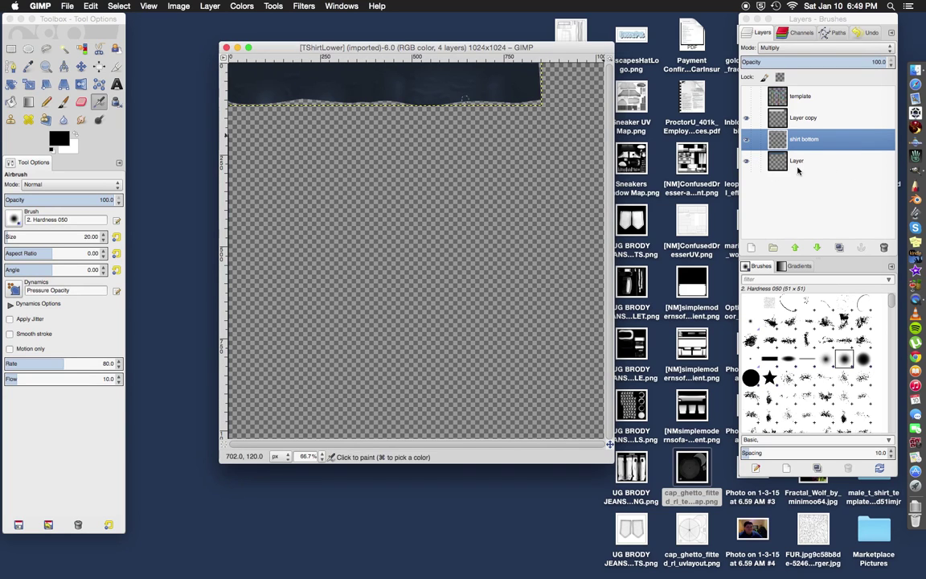
{"action": "left_click", "coordinate": [784, 163]}
{"action": "right_click", "coordinate": [781, 165]}
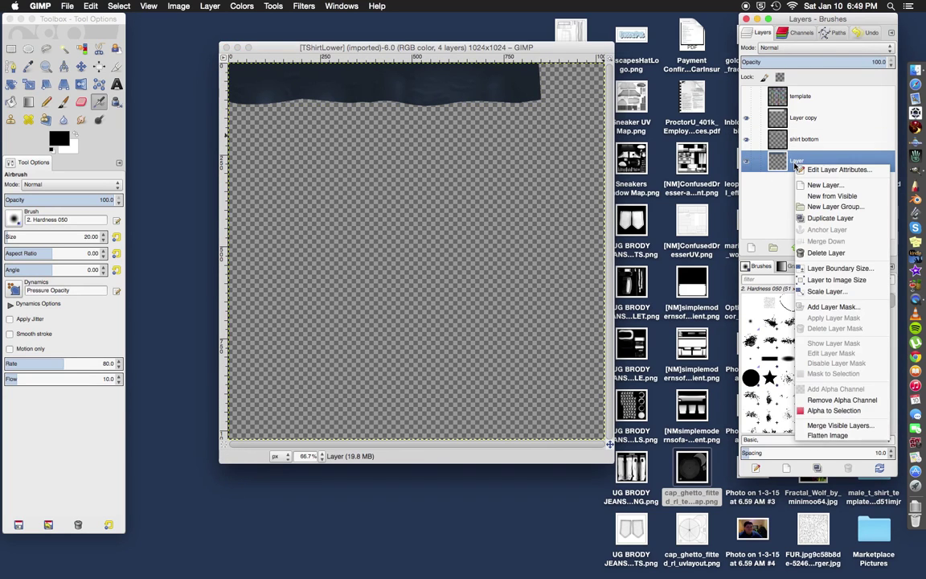
{"action": "left_click", "coordinate": [781, 165]}
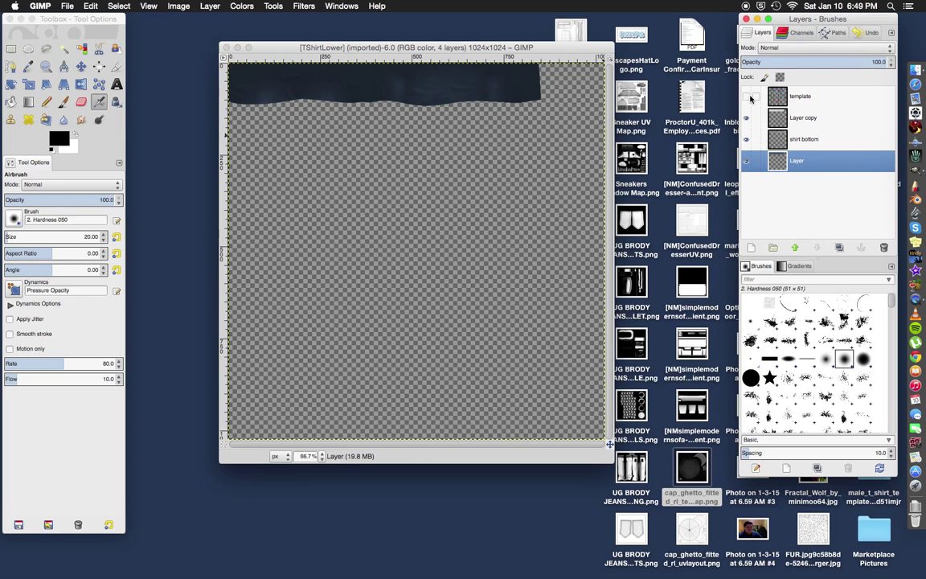
Open TShirtTrim.psd from the Fly With Me folder as a separate image
{"action": "left_click", "coordinate": [67, 6]}
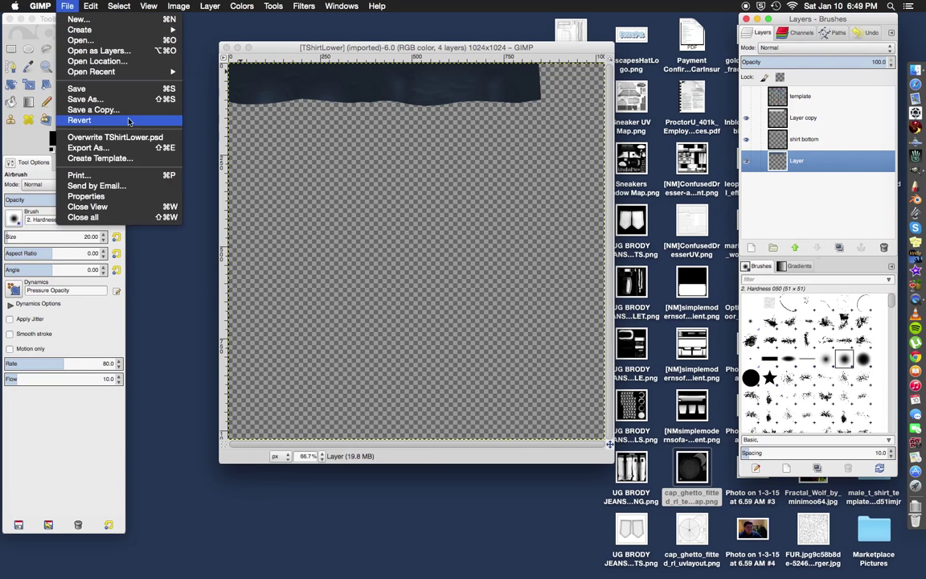
{"action": "left_click", "coordinate": [117, 42]}
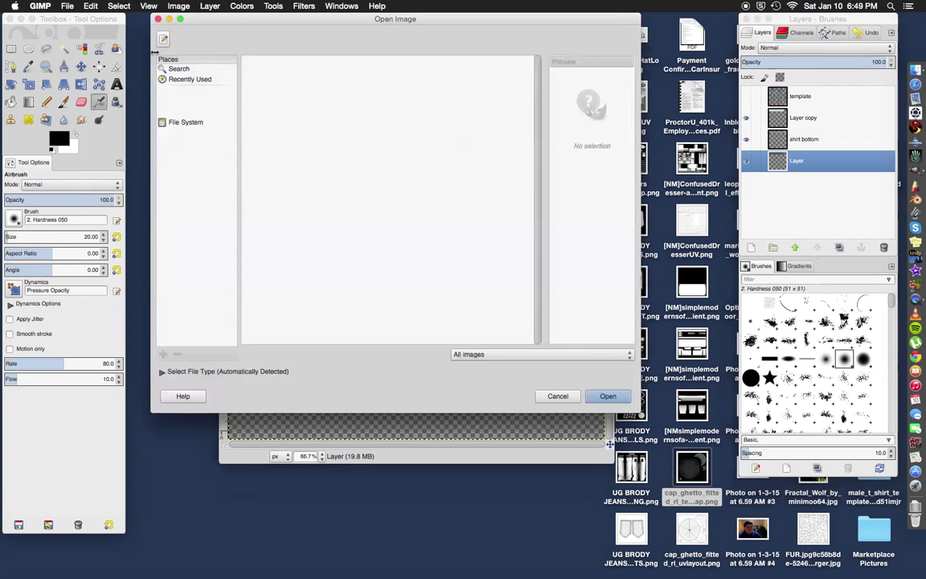
{"action": "left_click", "coordinate": [273, 175]}
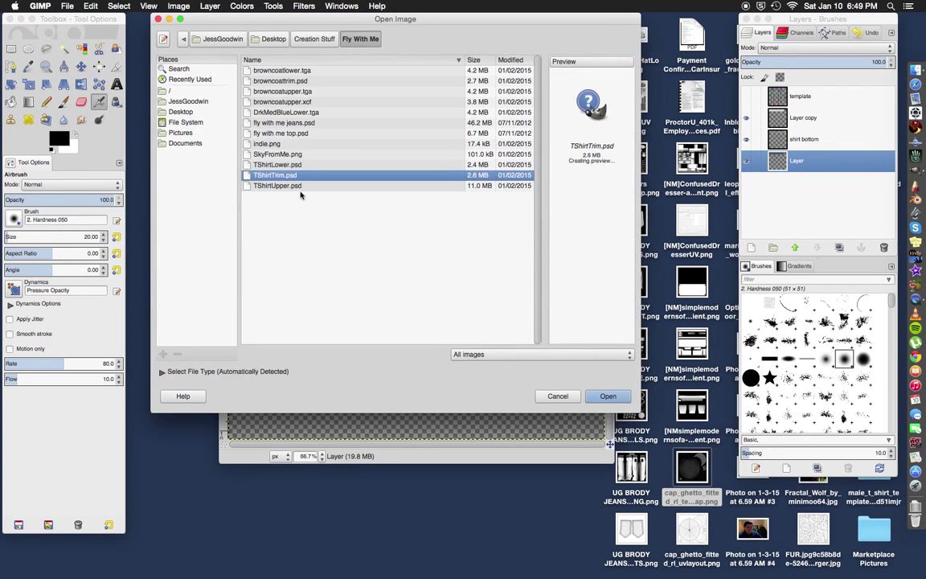
{"action": "left_click", "coordinate": [606, 395]}
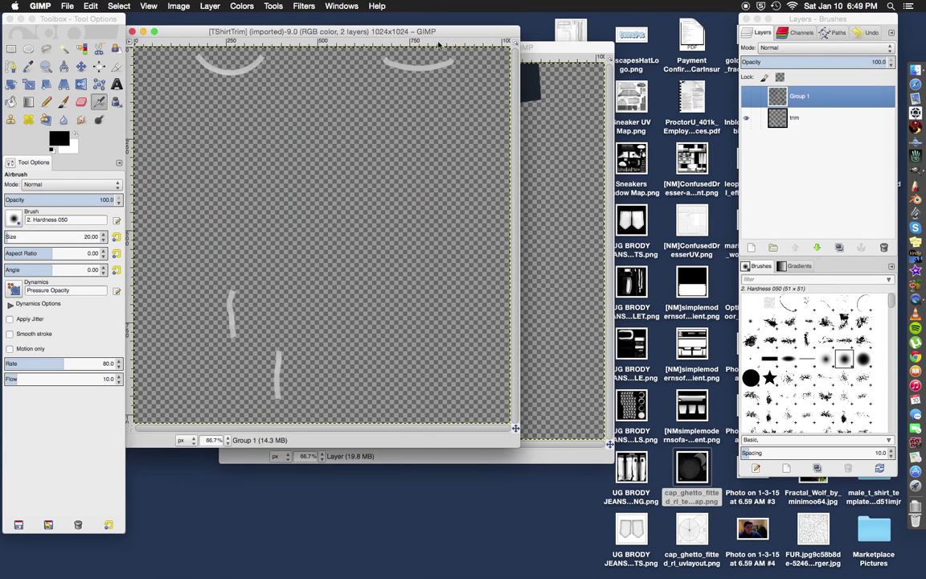
{"action": "mouse_move", "coordinate": [382, 33]}
{"action": "left_mouse_down"}
{"action": "mouse_move", "coordinate": [410, 33]}
{"action": "mouse_move", "coordinate": [386, 36]}
{"action": "left_mouse_up"}
Open TShirtUpper.psd from the Fly With Me folder as a separate image
{"action": "left_click", "coordinate": [66, 6]}
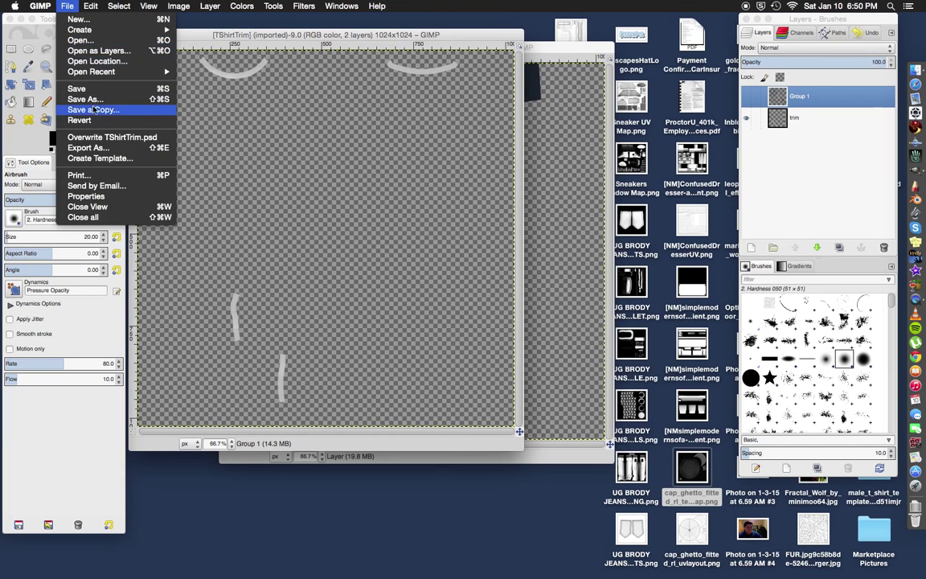
{"action": "left_click", "coordinate": [96, 41]}
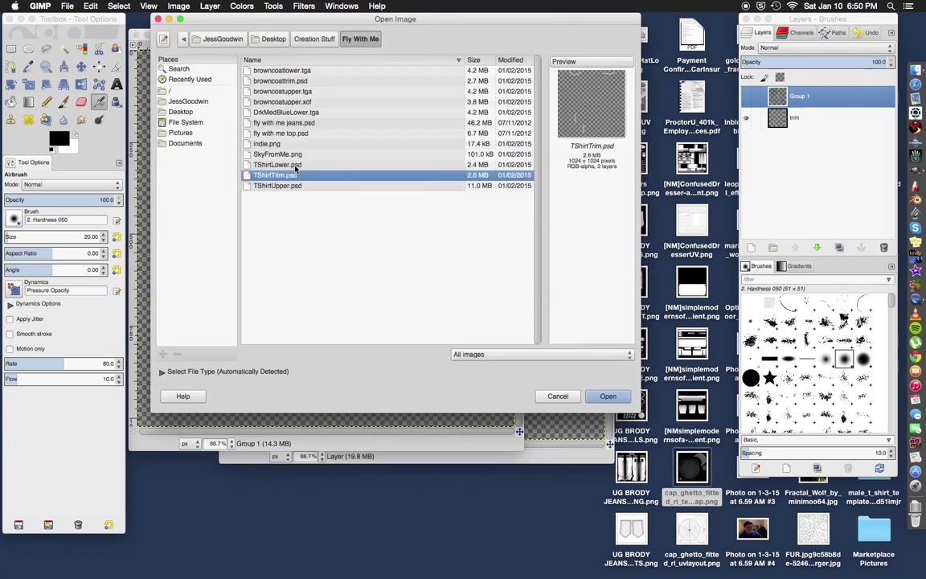
{"action": "left_click", "coordinate": [277, 185]}
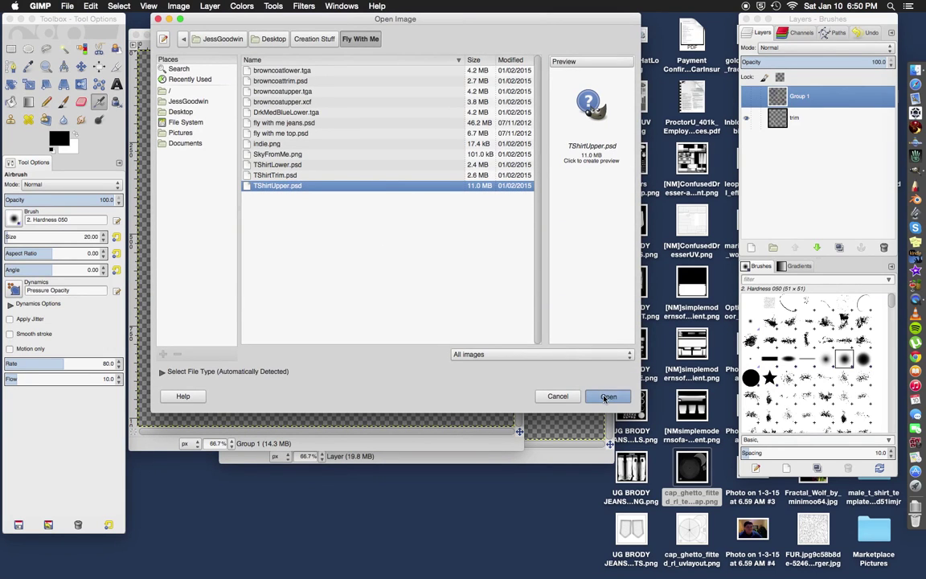
{"action": "left_click", "coordinate": [607, 396]}
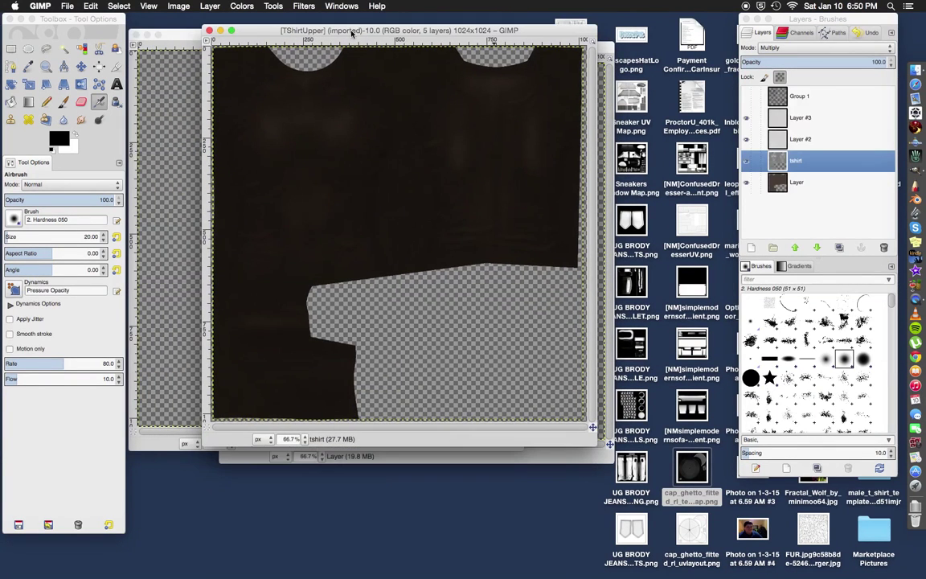
Open "fly with me top.psd" and place its image window in front of the other open images
{"action": "left_click", "coordinate": [68, 5]}
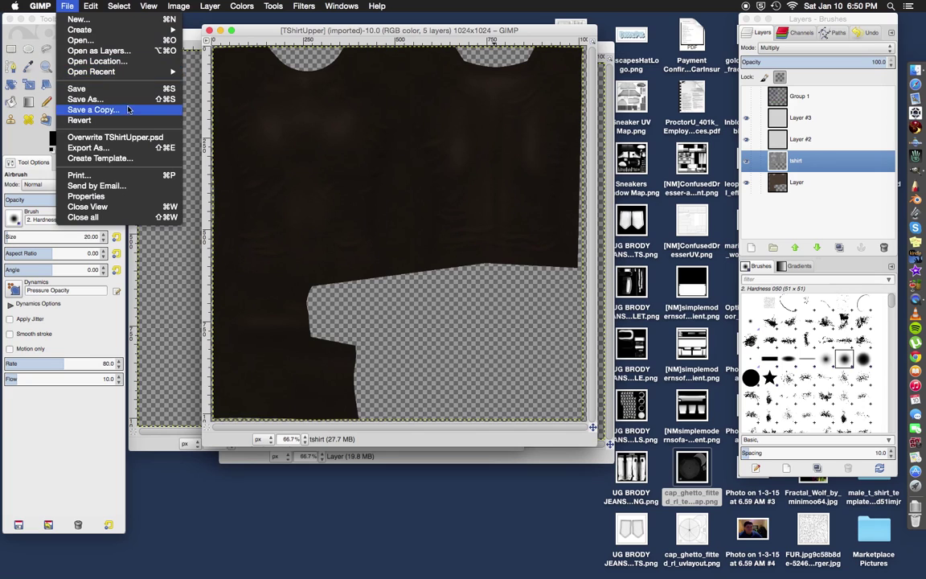
{"action": "left_click", "coordinate": [136, 40]}
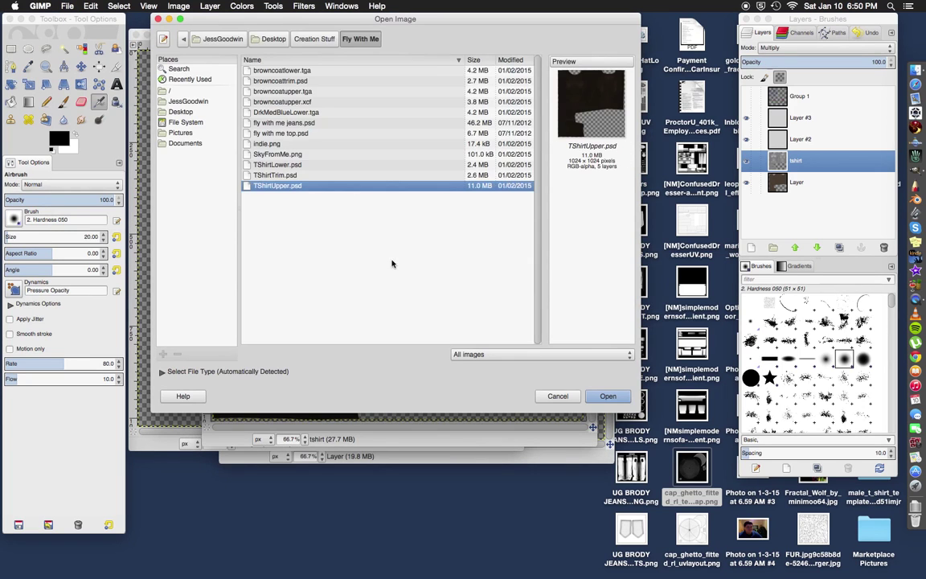
{"action": "left_click", "coordinate": [286, 123]}
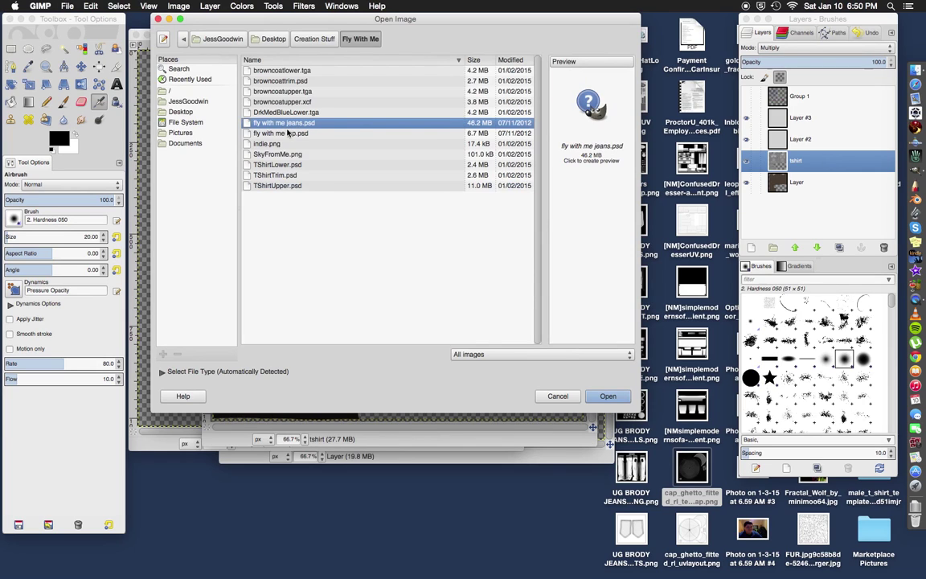
{"action": "left_click", "coordinate": [286, 134]}
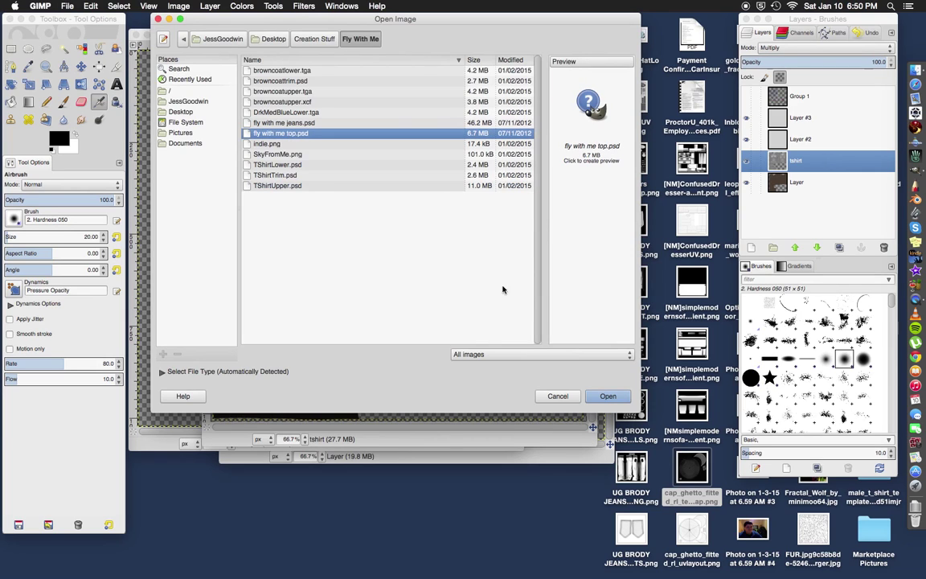
{"action": "left_click", "coordinate": [606, 398]}
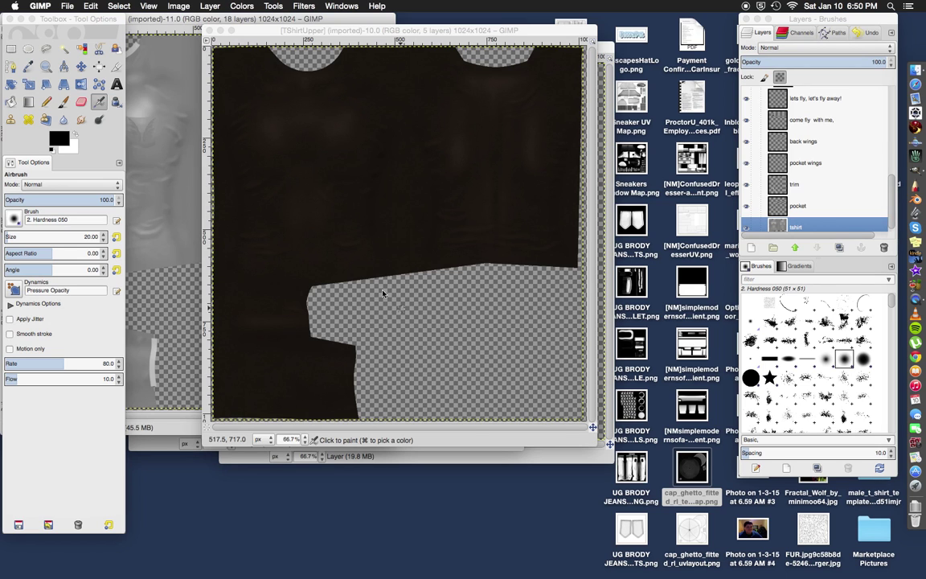
{"action": "left_click", "coordinate": [325, 25]}
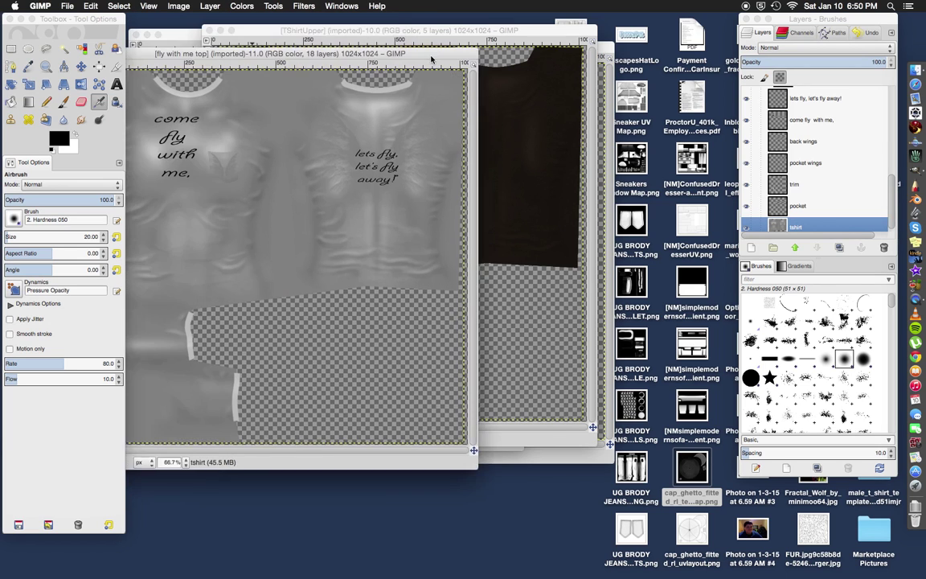
{"action": "left_click_drag", "start_coordinate": [299, 21], "coordinate": [404, 36]}
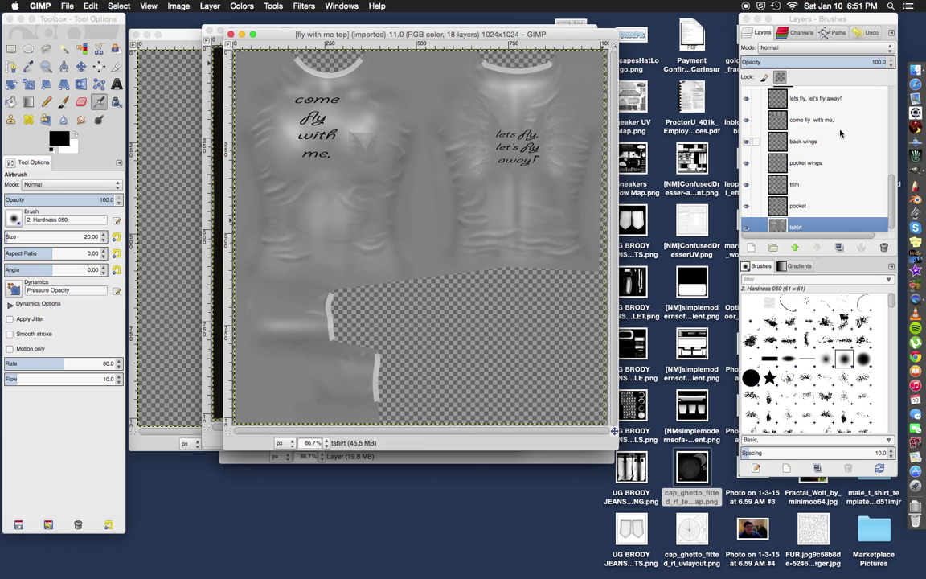
Look through the layers of the fly with me top image and collapse the Group 1 layer group
{"action": "scroll", "coordinate": [847, 133], "scroll_direction": "up", "scroll_amount": 3}
{"action": "scroll", "coordinate": [847, 133], "scroll_direction": "up", "scroll_amount": 8}
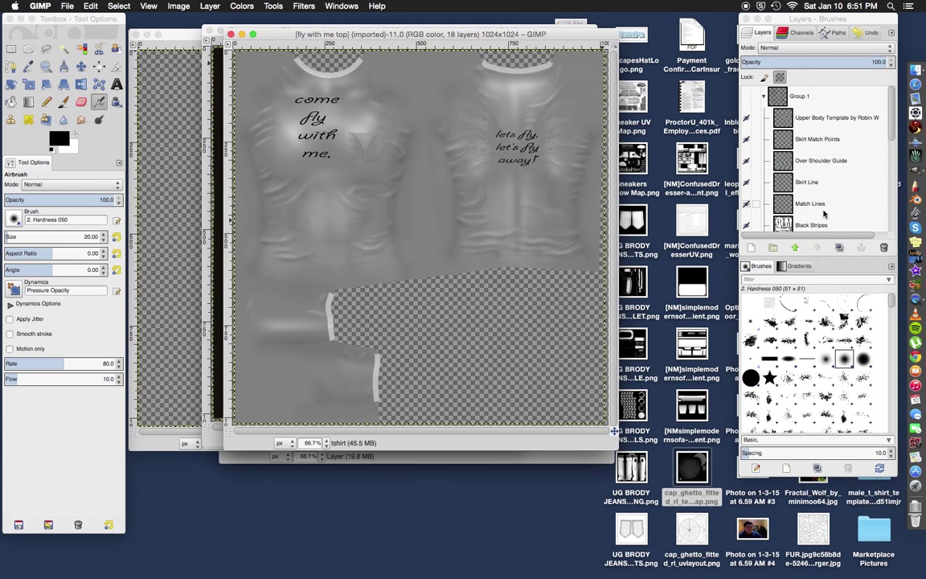
{"action": "scroll", "coordinate": [816, 145], "scroll_direction": "down", "scroll_amount": 4}
{"action": "scroll", "coordinate": [824, 155], "scroll_direction": "up", "scroll_amount": 4}
{"action": "left_click", "coordinate": [763, 97]}
{"action": "left_click", "coordinate": [763, 98]}
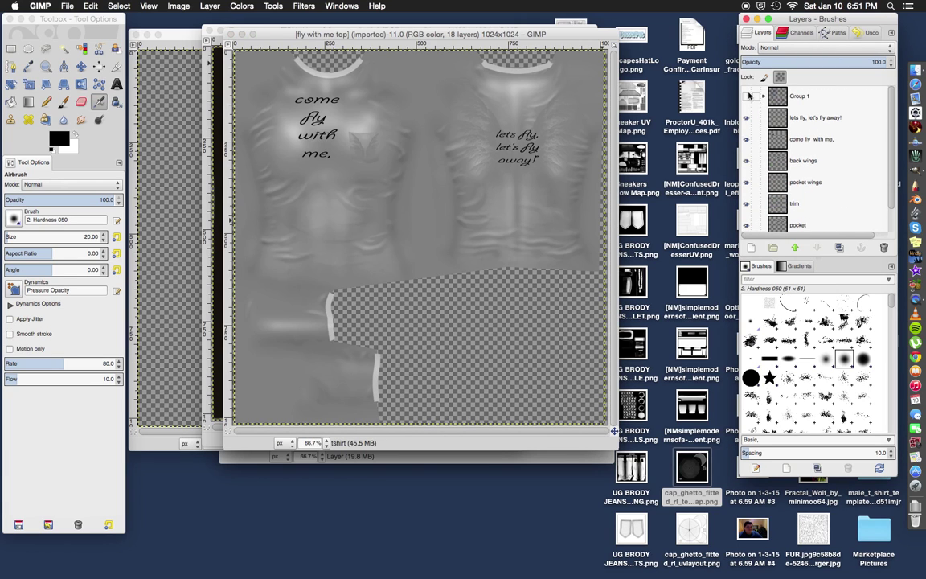
Preview what Group 1 and the "lets fly, let's fly away!" layer contribute by toggling their visibility
{"action": "left_click", "coordinate": [748, 96]}
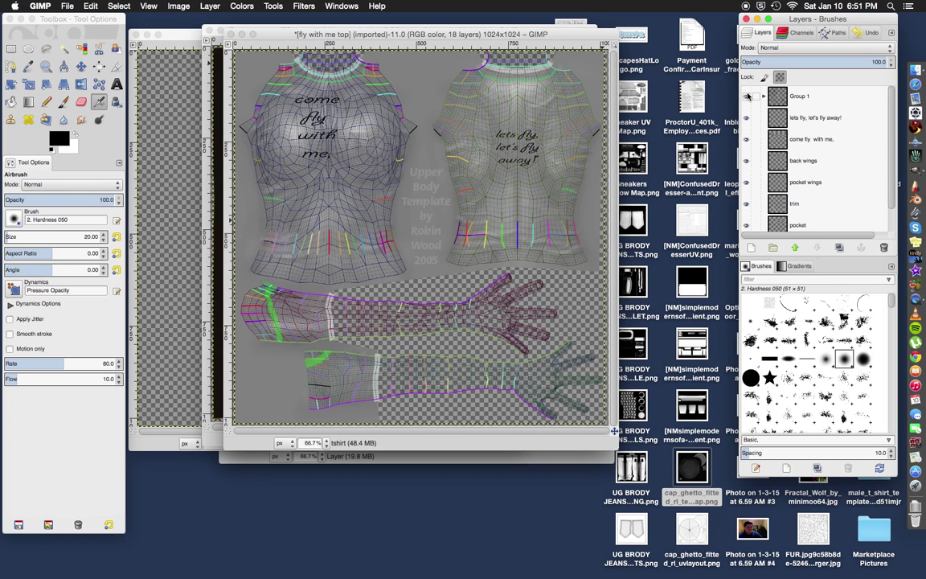
{"action": "left_click", "coordinate": [747, 96]}
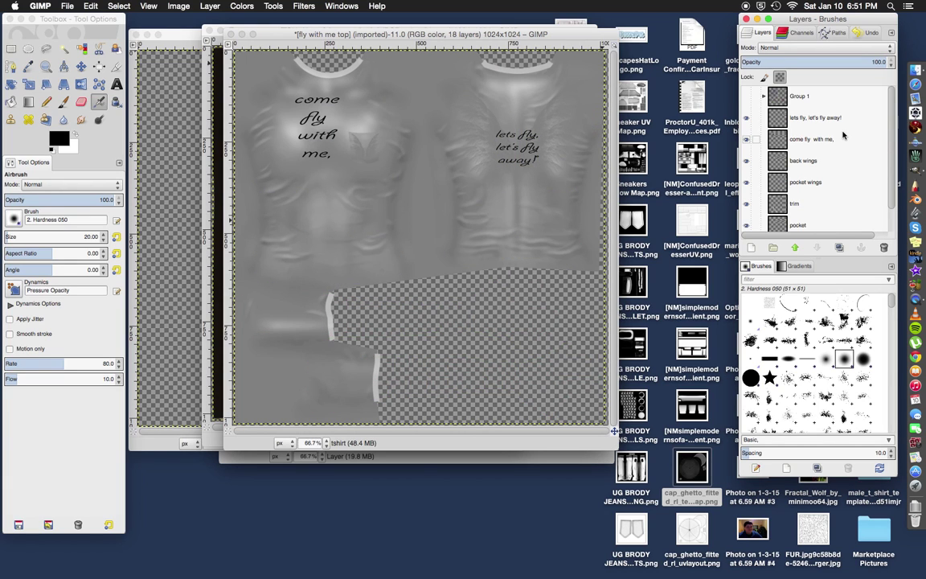
{"action": "left_click", "coordinate": [748, 118]}
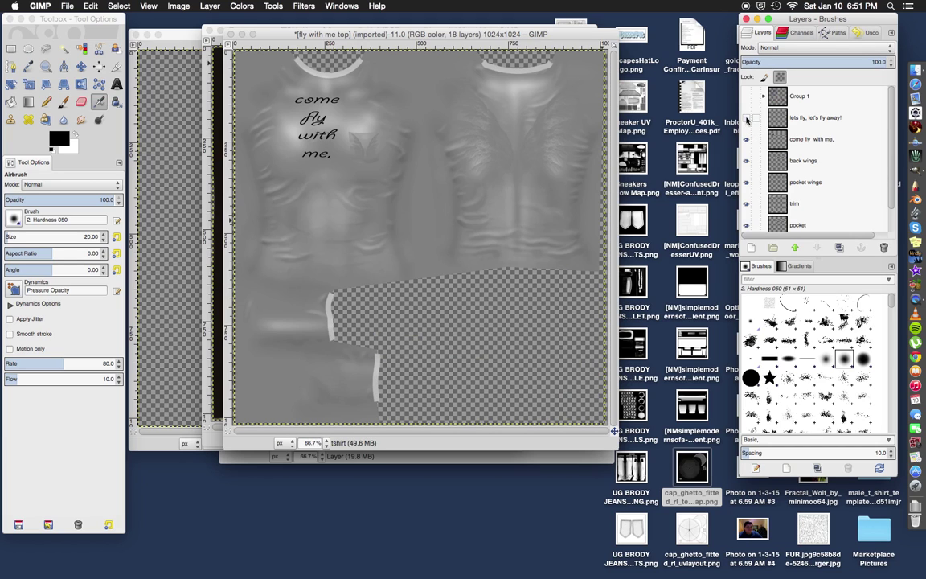
{"action": "left_click", "coordinate": [747, 118]}
{"action": "left_click", "coordinate": [748, 118]}
{"action": "left_click", "coordinate": [748, 118]}
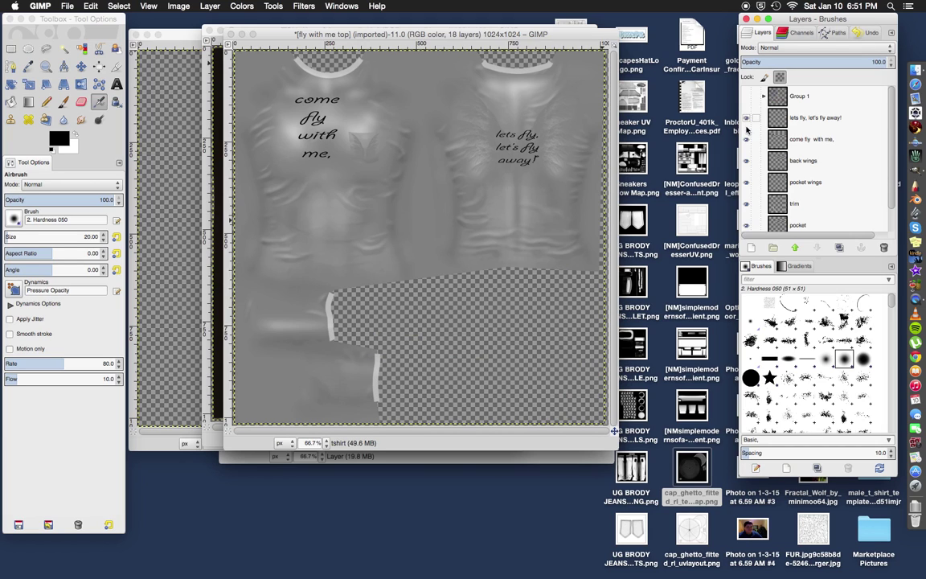
Hide the "come fly with me," text layer on the front of the shirt
{"action": "left_click", "coordinate": [748, 139]}
{"action": "left_click", "coordinate": [748, 139]}
{"action": "left_click", "coordinate": [748, 139]}
{"action": "left_click", "coordinate": [748, 139]}
{"action": "left_click", "coordinate": [748, 139]}
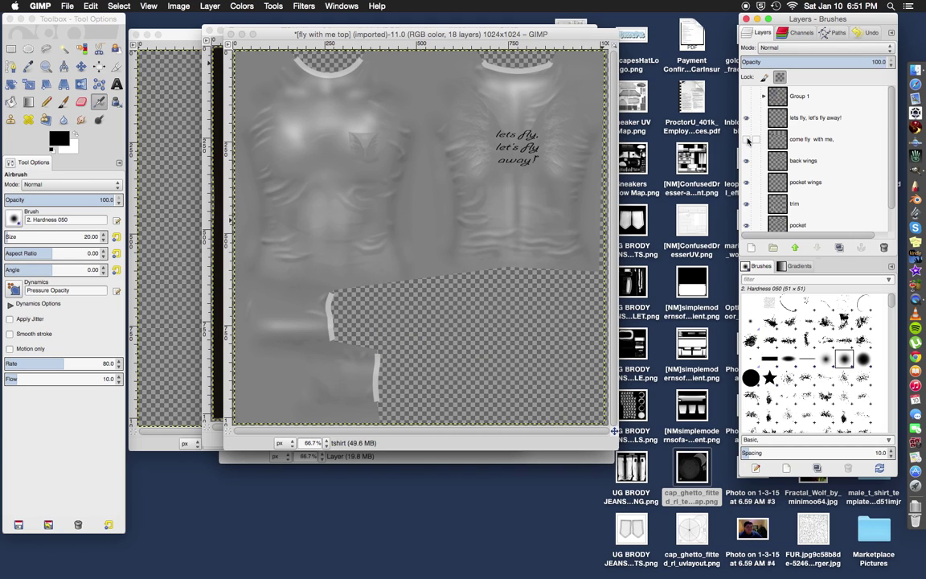
Show the "come fly with me," text layer again and delete the "lets fly, let's fly away!" text layer
{"action": "left_click", "coordinate": [748, 139]}
{"action": "right_click", "coordinate": [818, 117]}
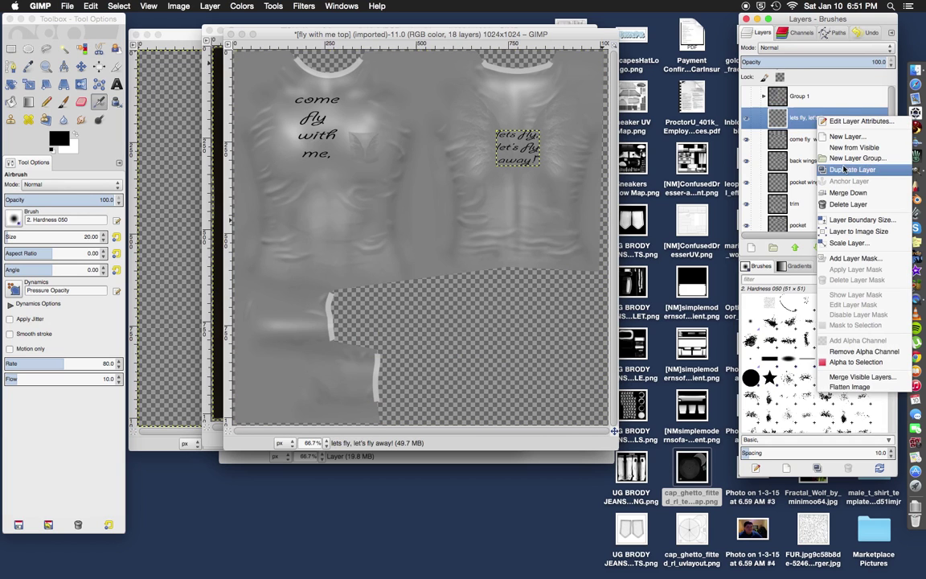
{"action": "left_click", "coordinate": [848, 205]}
Duplicate the "come fly with me," text layer, merge the copy back down, and delete the layer
{"action": "right_click", "coordinate": [801, 118]}
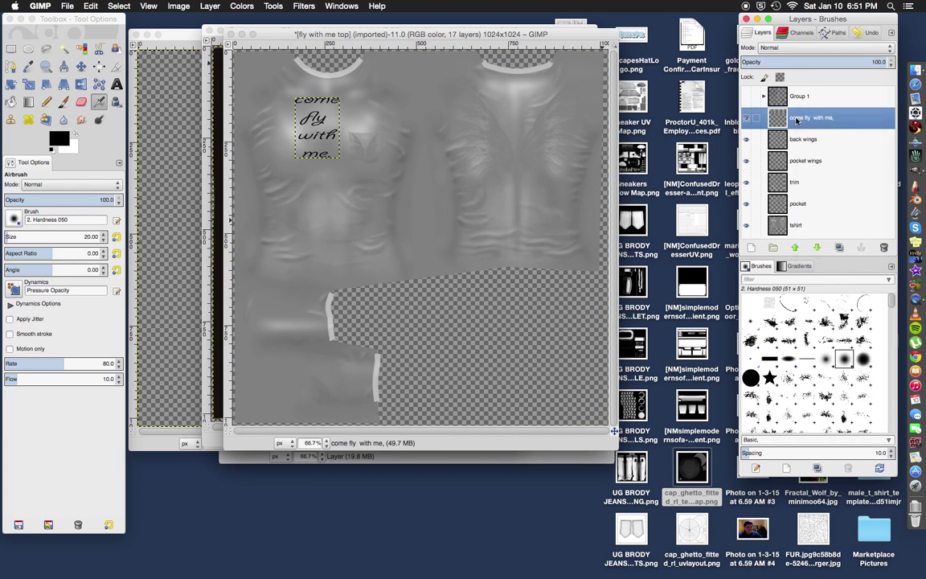
{"action": "left_click", "coordinate": [833, 173]}
{"action": "right_click", "coordinate": [799, 119]}
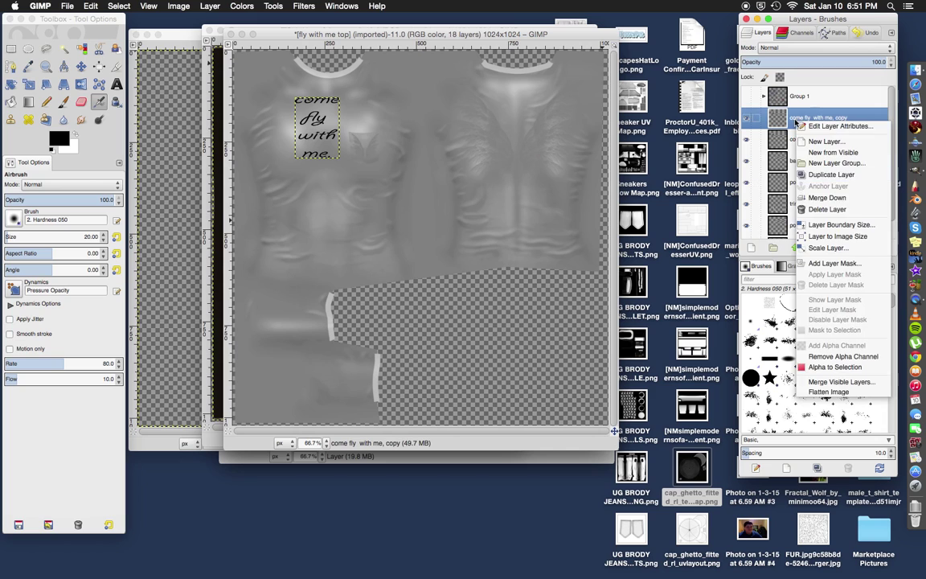
{"action": "left_click", "coordinate": [826, 199]}
{"action": "right_click", "coordinate": [799, 119]}
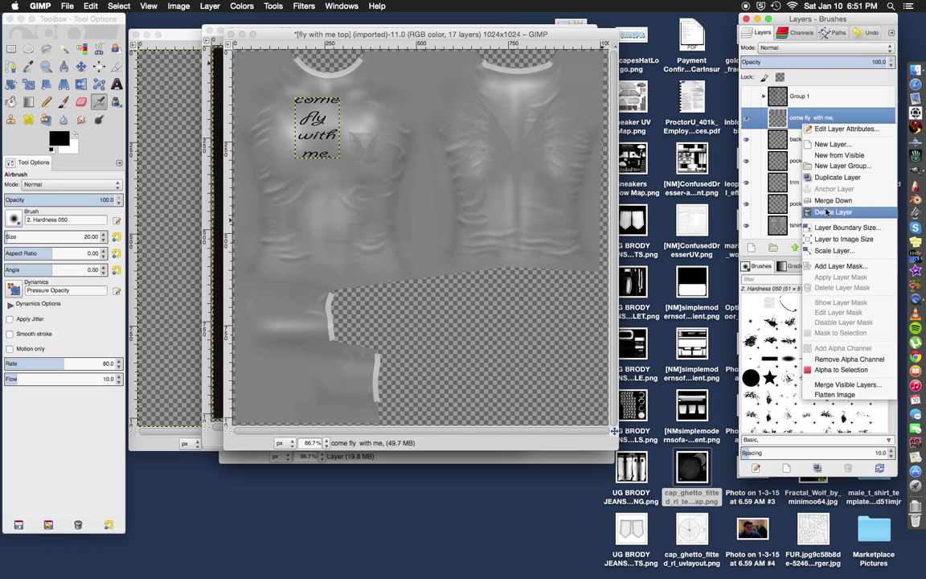
{"action": "key", "text": "Escape"}
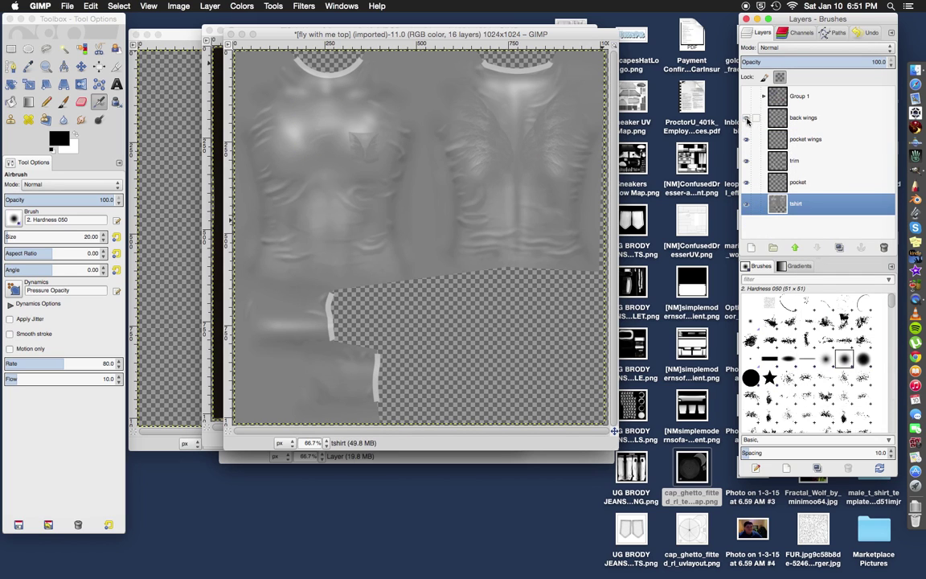
Preview the pocket wings layer's contribution and delete both the back wings and pocket wings layers
{"action": "right_click", "coordinate": [804, 119]}
{"action": "key", "text": "Escape"}
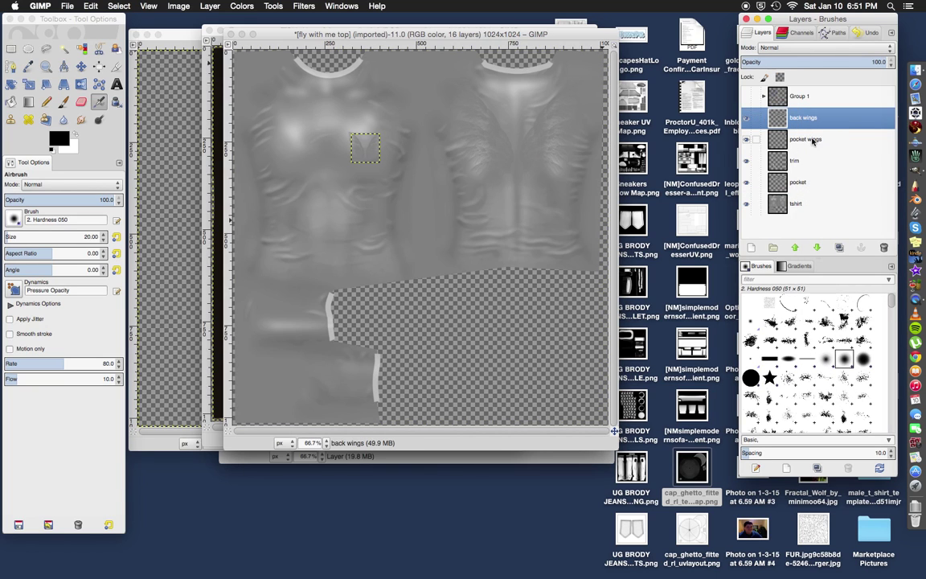
{"action": "left_click", "coordinate": [750, 140]}
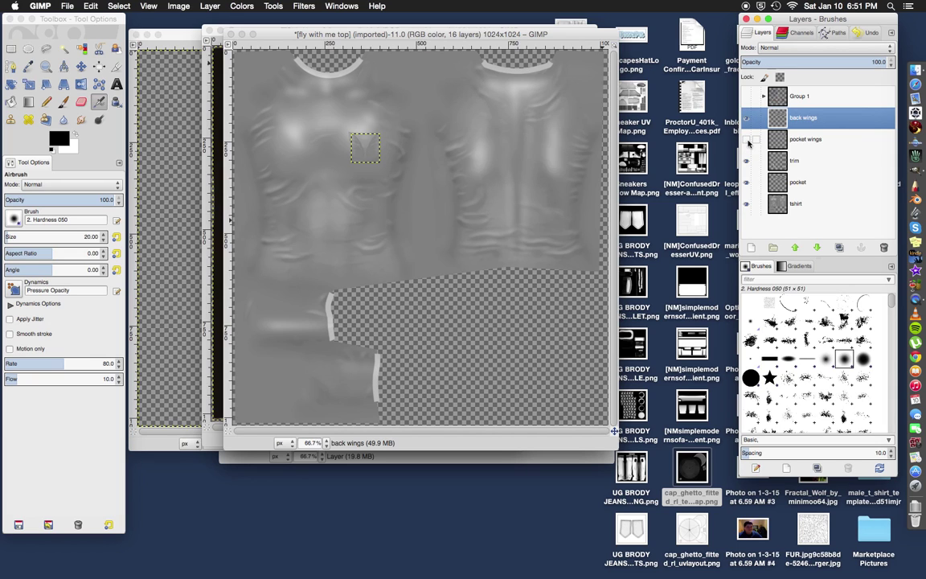
{"action": "left_click", "coordinate": [750, 140]}
{"action": "right_click", "coordinate": [808, 120]}
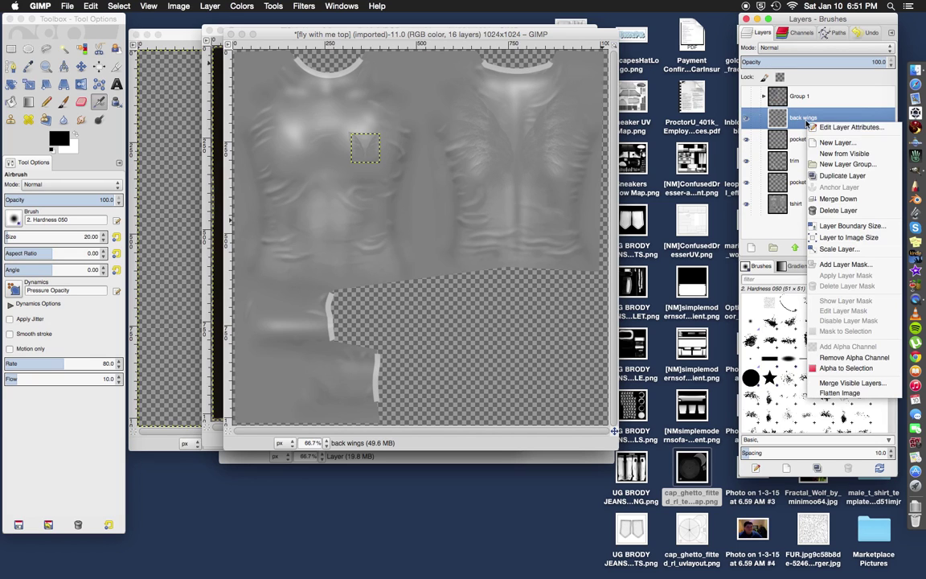
{"action": "left_click", "coordinate": [838, 210]}
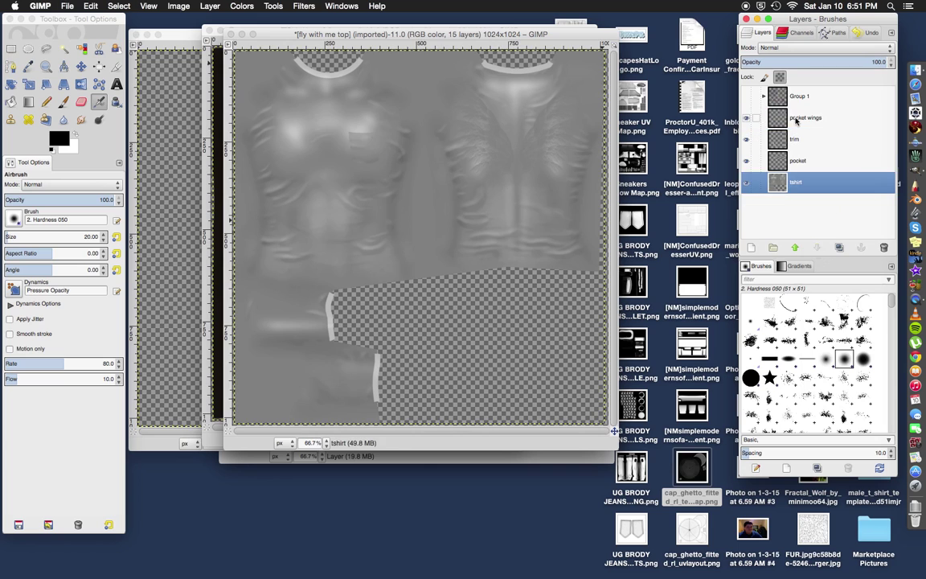
{"action": "right_click", "coordinate": [802, 118]}
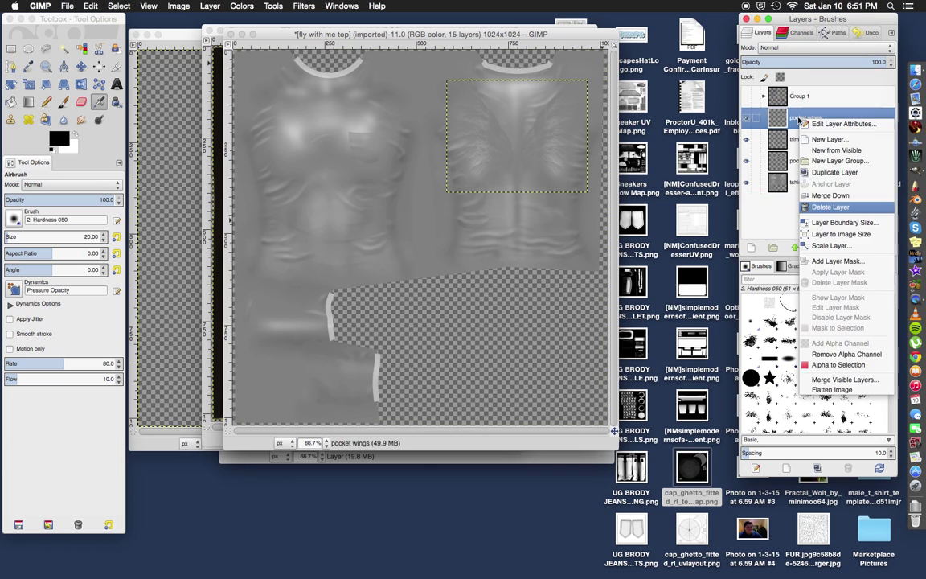
{"action": "left_click", "coordinate": [830, 210]}
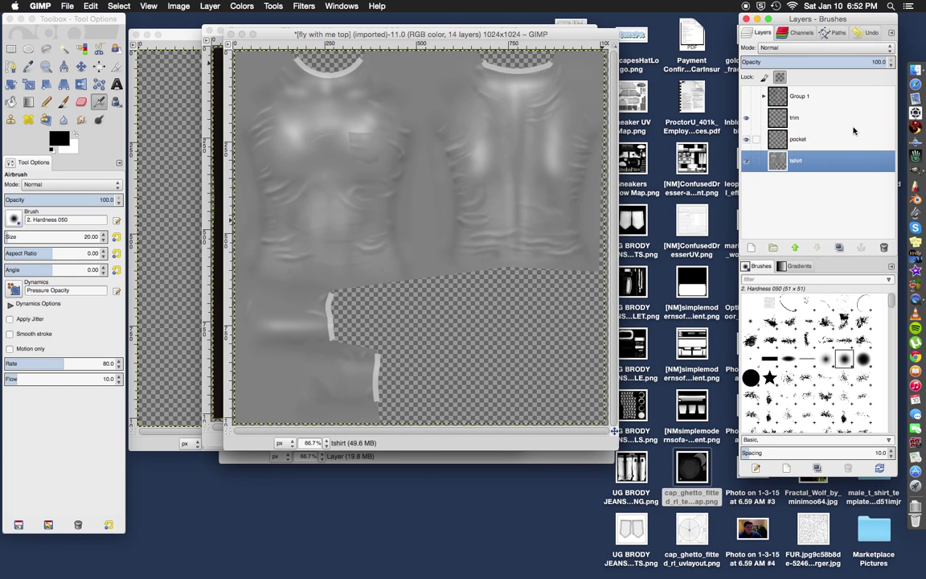
Toggle the pocket layer's visibility to check it, delete that layer, and hide the trim layer
{"action": "left_click", "coordinate": [747, 140]}
{"action": "left_click", "coordinate": [747, 140]}
{"action": "left_click", "coordinate": [747, 140]}
{"action": "left_click", "coordinate": [747, 140]}
{"action": "left_click", "coordinate": [747, 140]}
{"action": "right_click", "coordinate": [795, 143]}
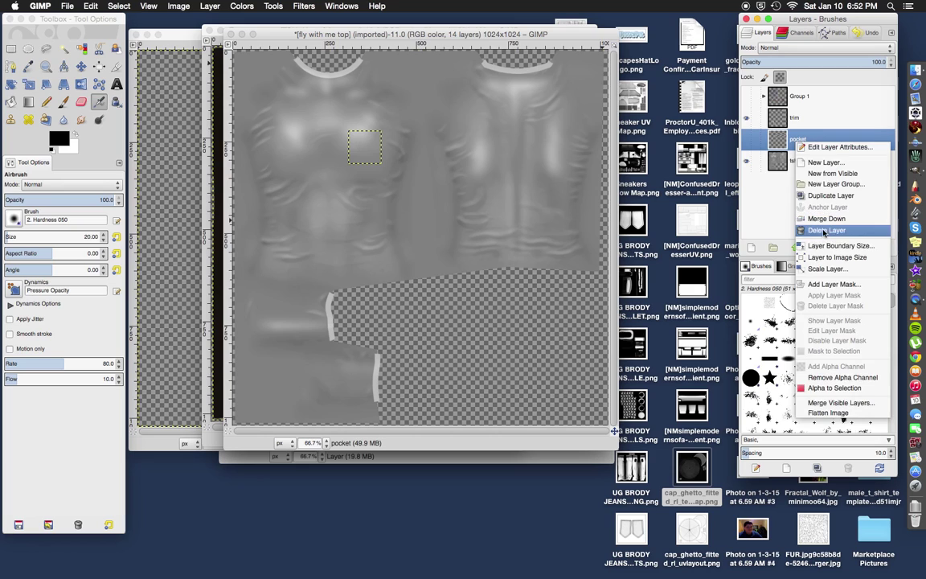
{"action": "left_click", "coordinate": [746, 212]}
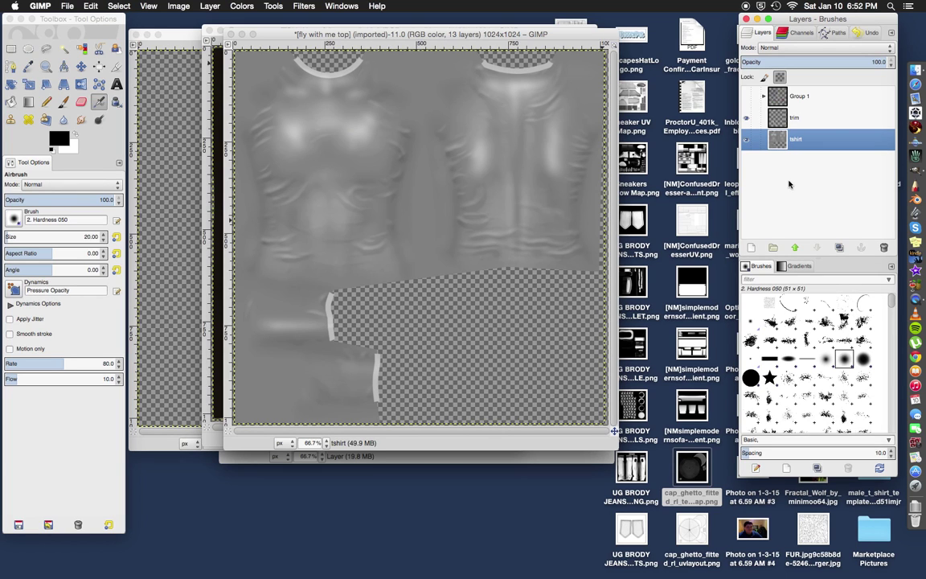
{"action": "left_click", "coordinate": [747, 118]}
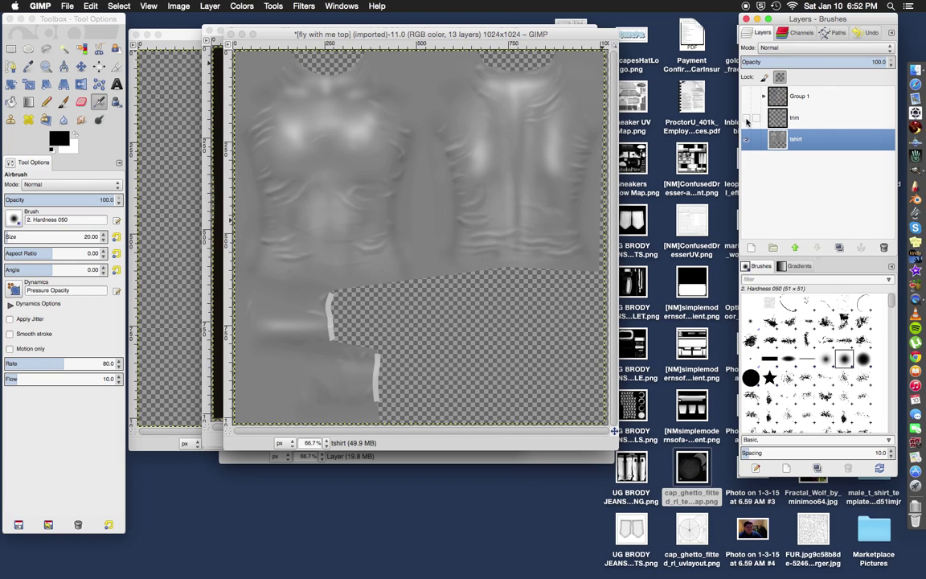
Close the fly with me top image and discard its changes
{"action": "left_click", "coordinate": [67, 7]}
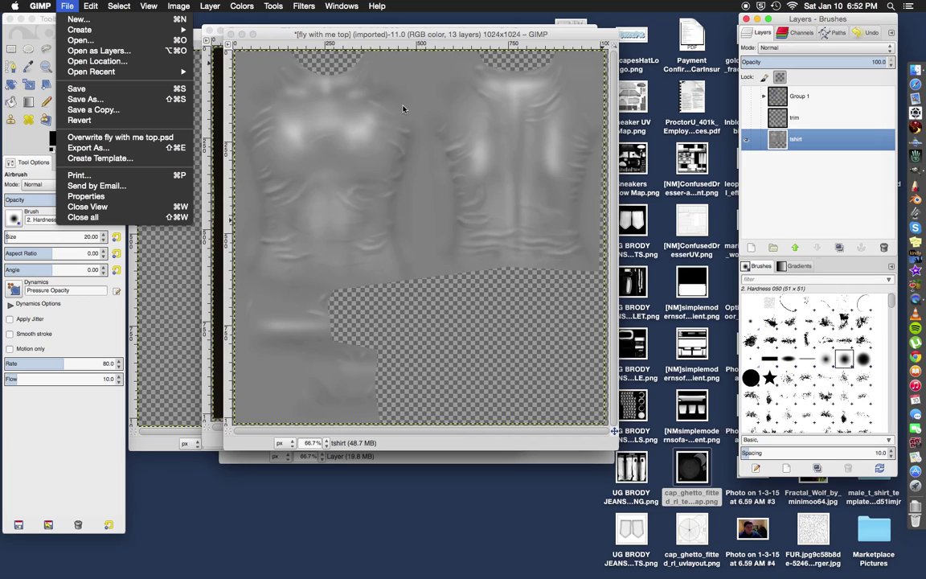
{"action": "left_click", "coordinate": [418, 36]}
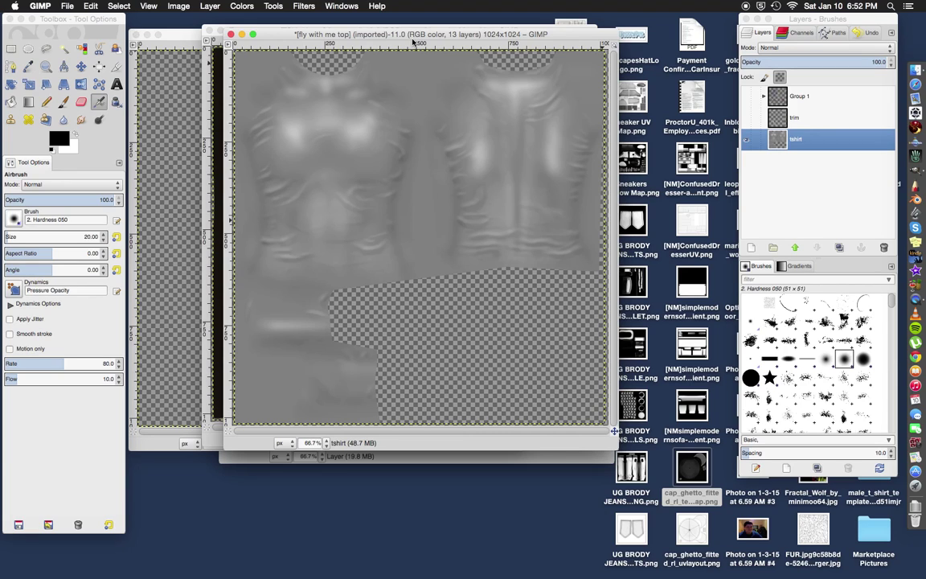
{"action": "left_click", "coordinate": [231, 35]}
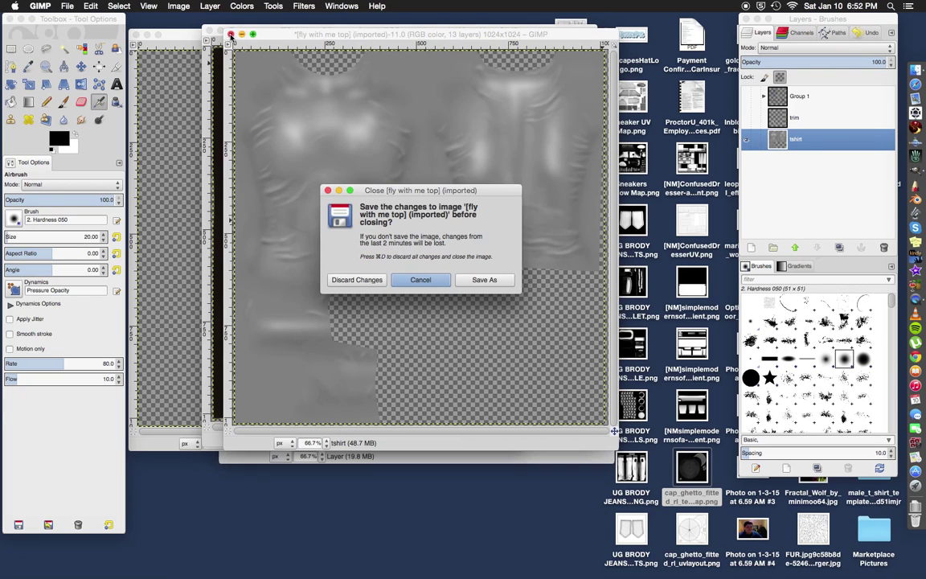
{"action": "left_click", "coordinate": [373, 280]}
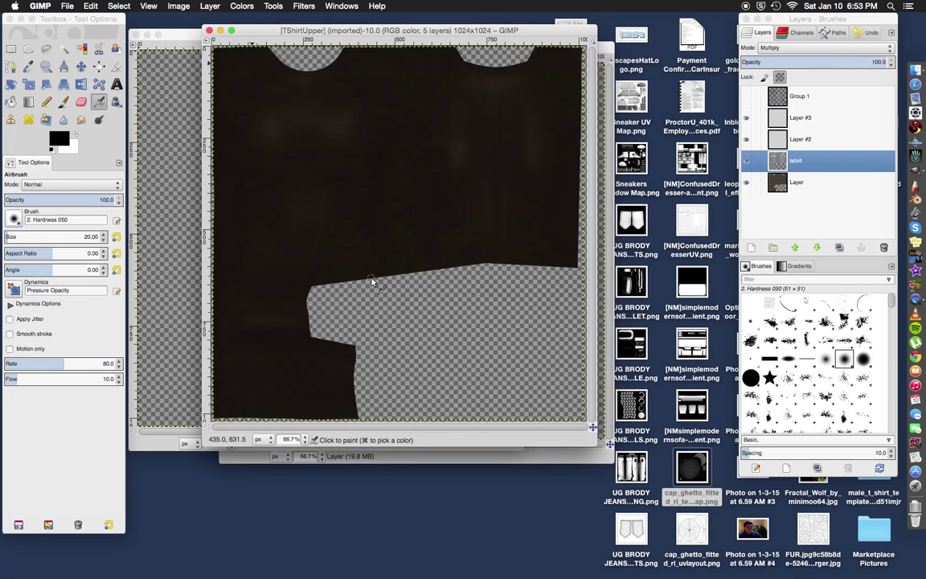
Hide Layer #3 and Layer #2 in the TShirtUpper image and preview the brown base layer without the tshirt shading
{"action": "left_click", "coordinate": [807, 141]}
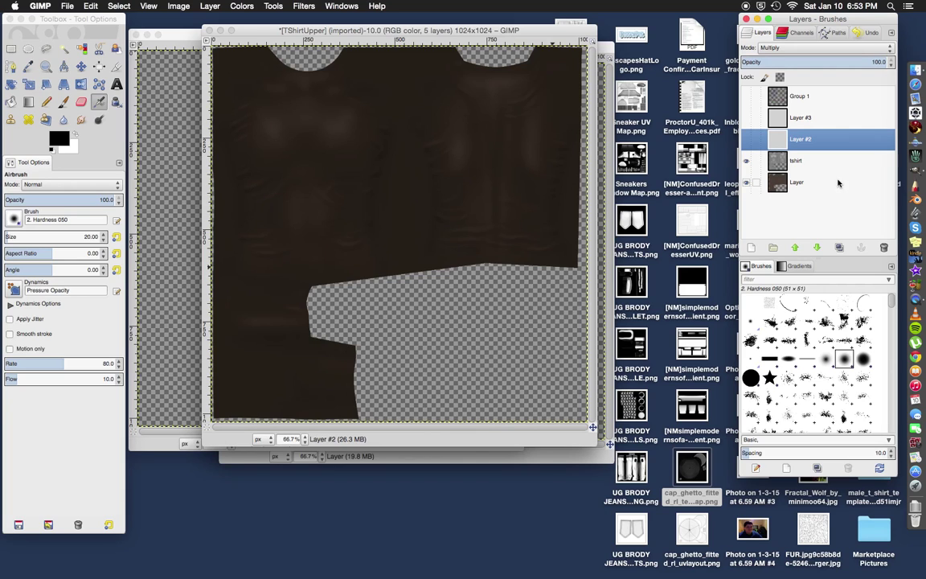
{"action": "left_click", "coordinate": [745, 183]}
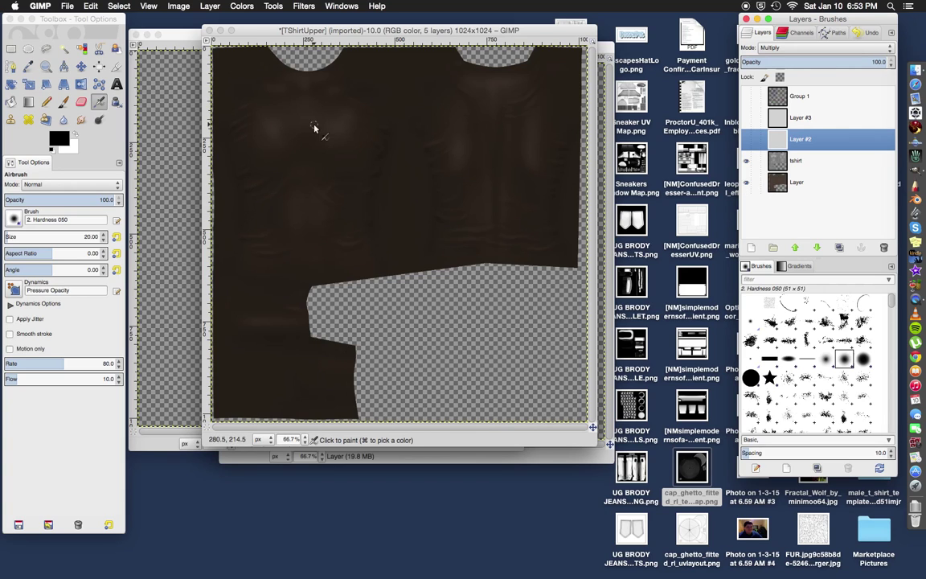
{"action": "left_click", "coordinate": [746, 184]}
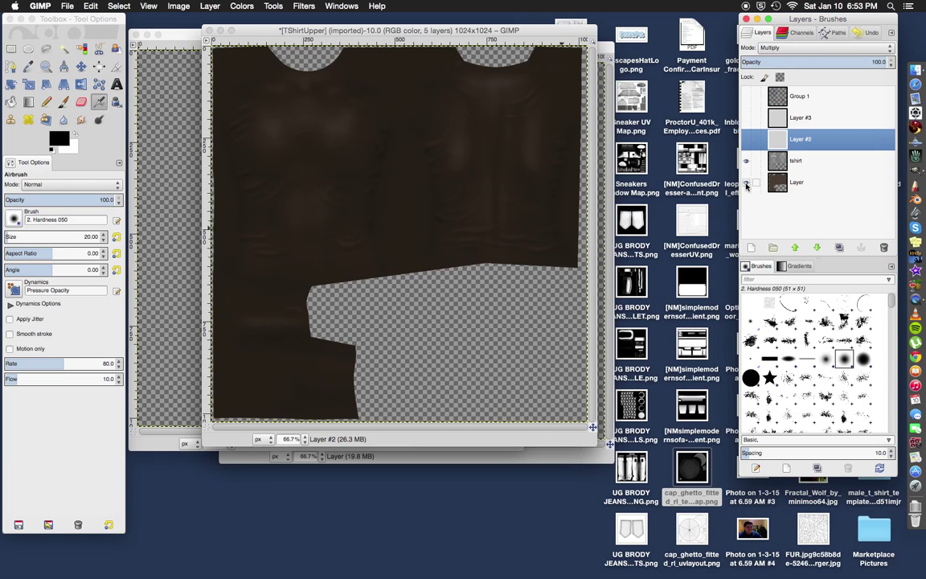
{"action": "left_click", "coordinate": [747, 183]}
{"action": "key", "text": "Return"}
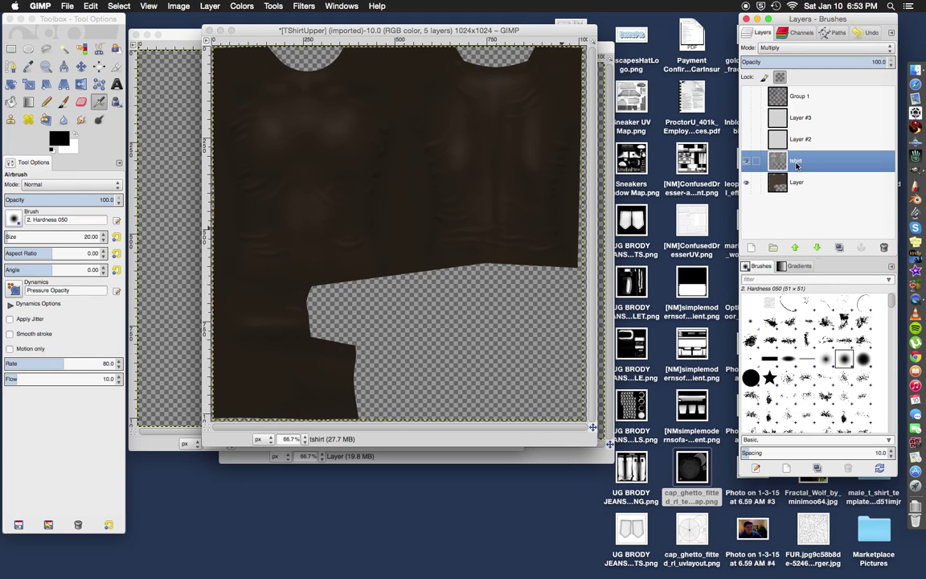
{"action": "left_click", "coordinate": [799, 184]}
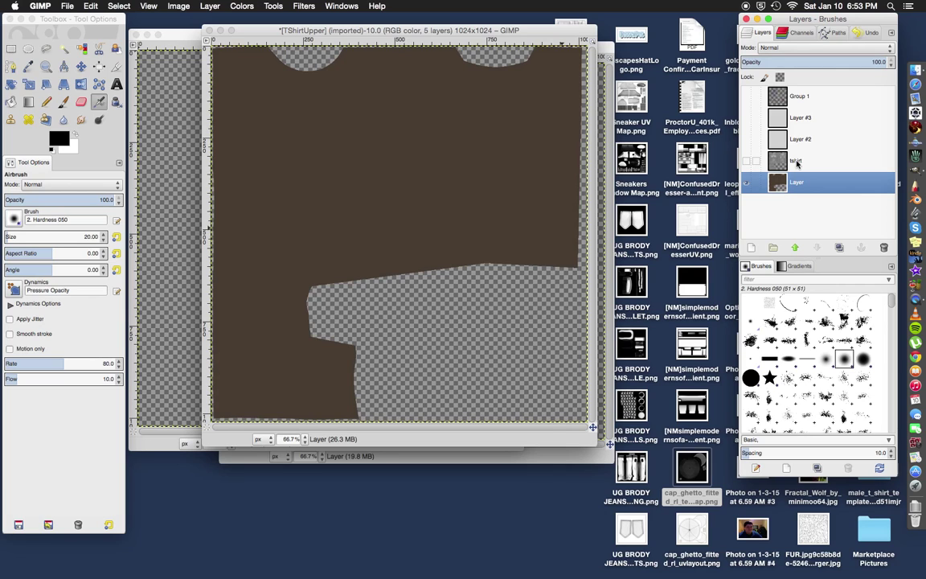
Show the tshirt shading layer and set its blend mode to Normal after trying Dissolve
{"action": "left_click", "coordinate": [796, 163]}
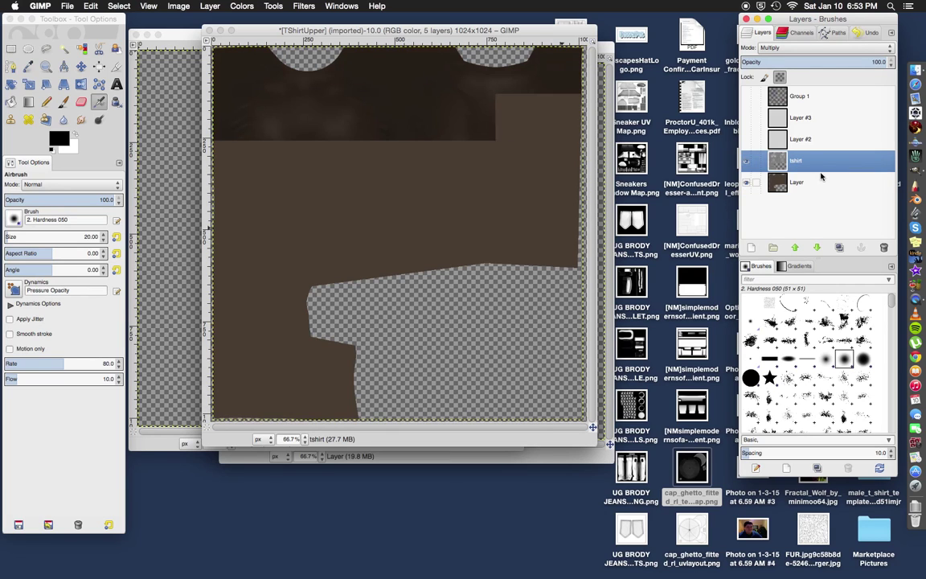
{"action": "left_click", "coordinate": [805, 49]}
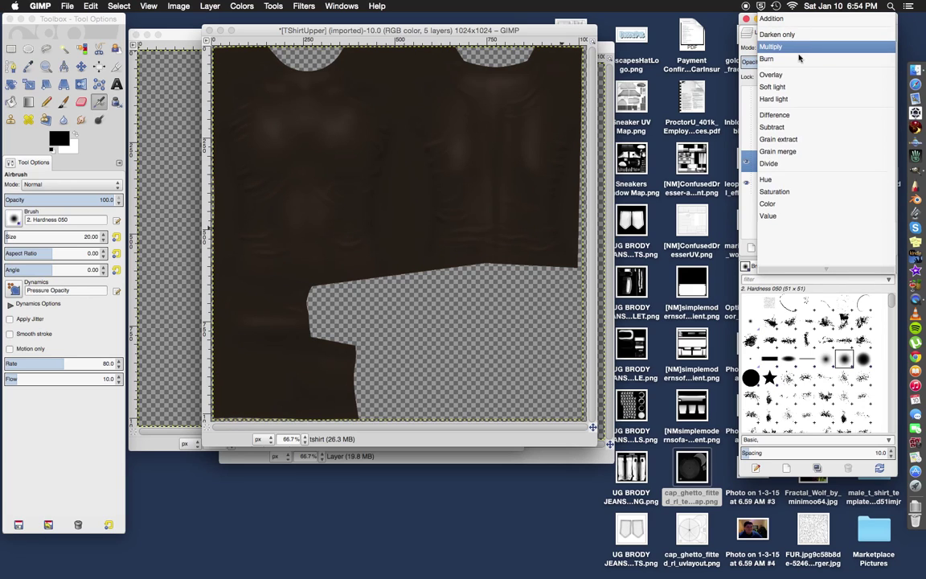
{"action": "scroll", "coordinate": [798, 58], "scroll_direction": "up", "scroll_amount": 3}
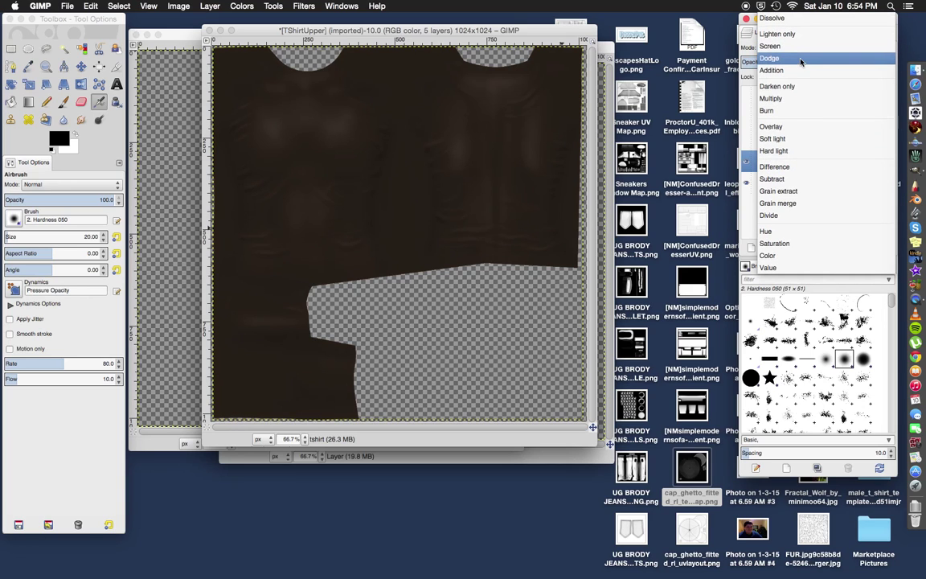
{"action": "left_click", "coordinate": [796, 18]}
{"action": "left_click", "coordinate": [796, 48]}
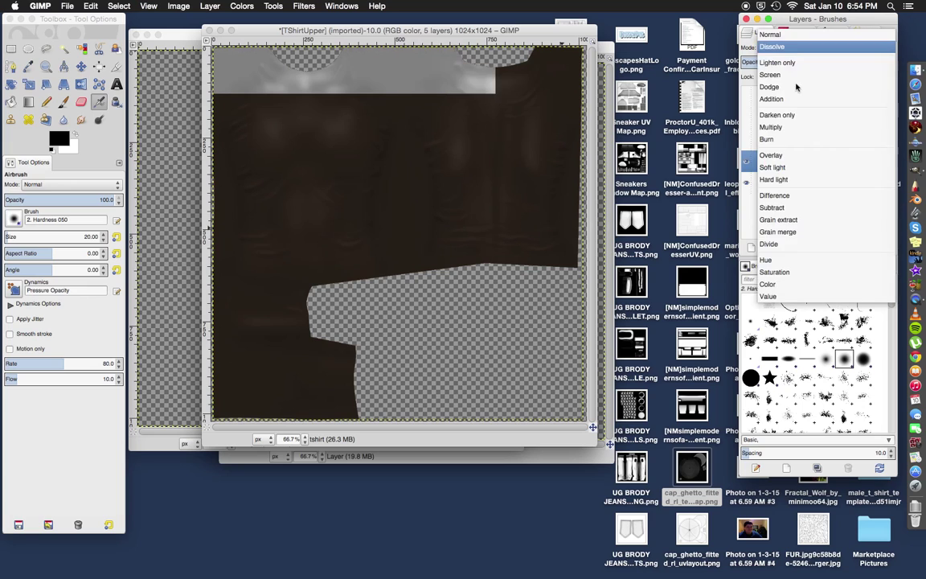
{"action": "left_click", "coordinate": [784, 34]}
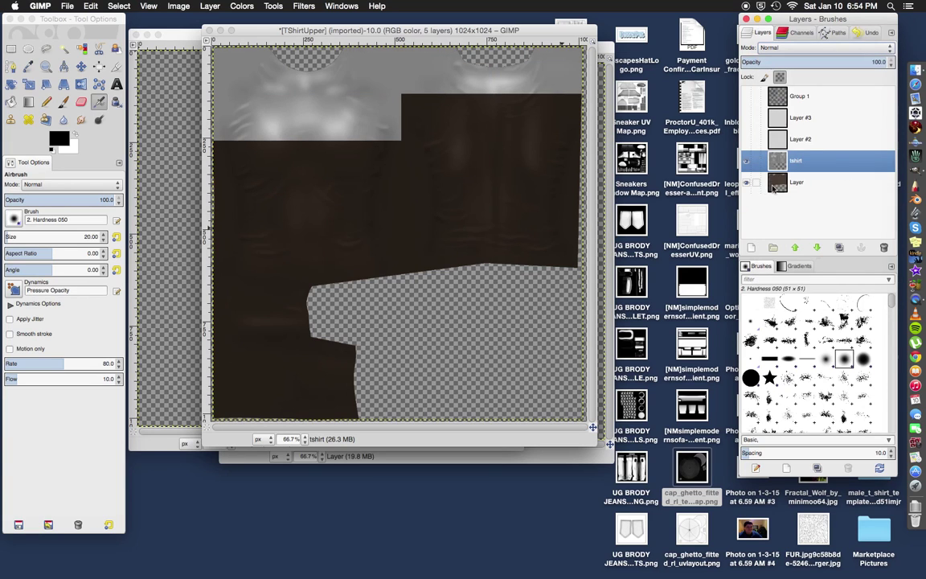
Move the brown base layer above the tshirt layer and set its blend mode to Overlay
{"action": "left_click", "coordinate": [796, 182]}
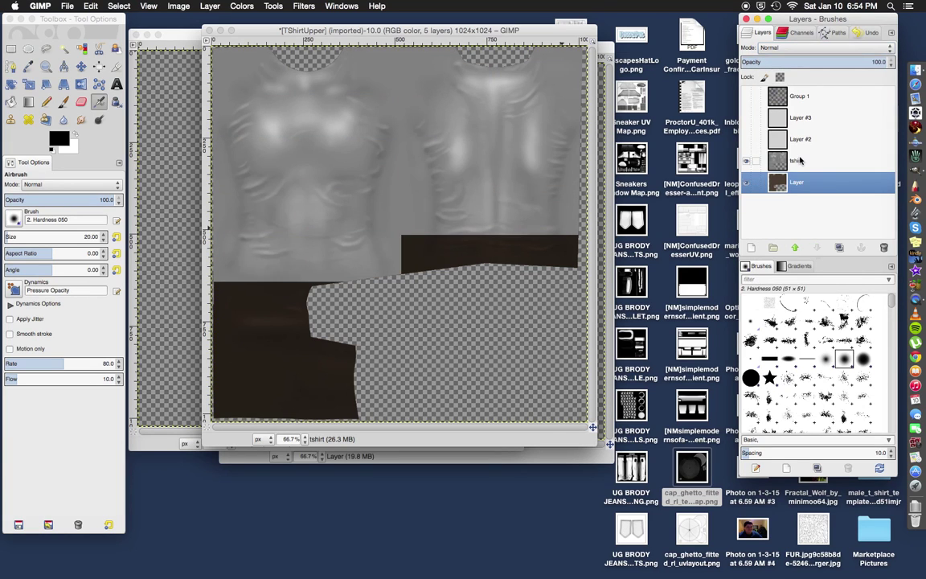
{"action": "left_click_drag", "start_coordinate": [800, 161], "coordinate": [800, 159]}
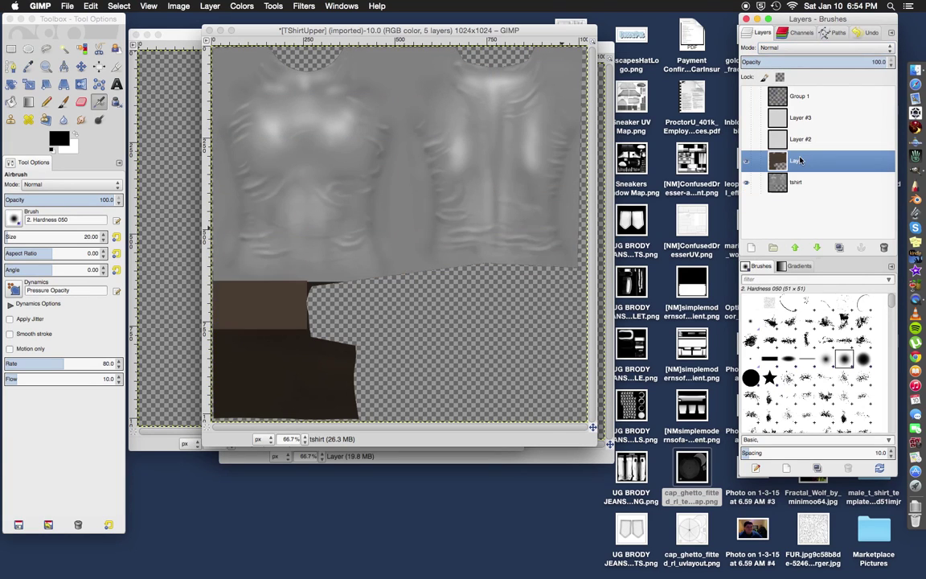
{"action": "left_click", "coordinate": [825, 48]}
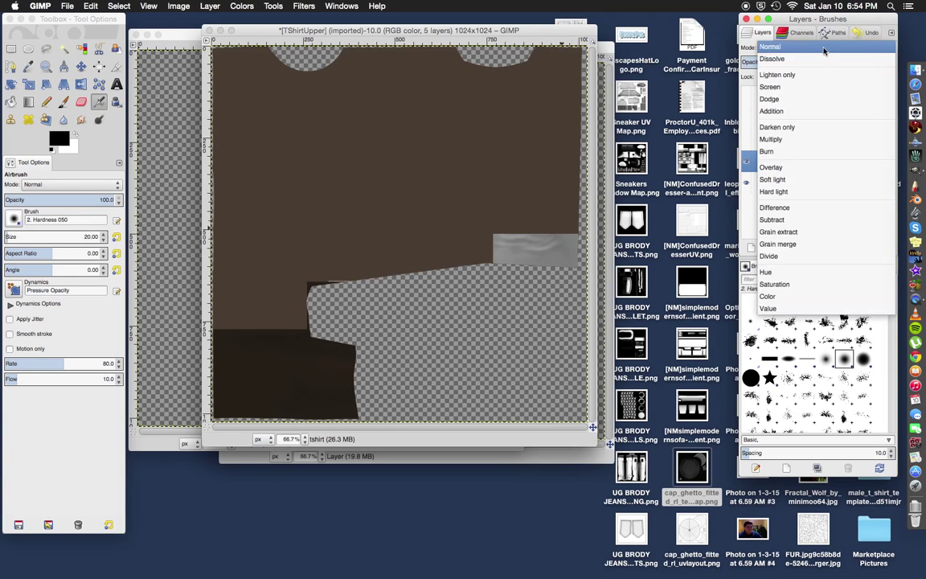
{"action": "left_click", "coordinate": [800, 167]}
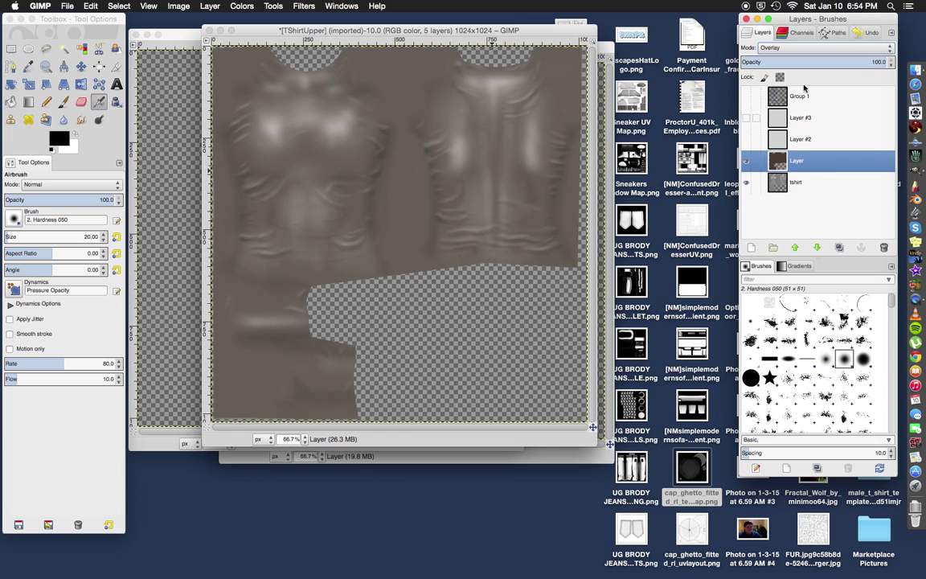
Set the brown base layer's blend mode to Normal after trying Dissolve, and move the layer below the tshirt layer
{"action": "left_click", "coordinate": [806, 47]}
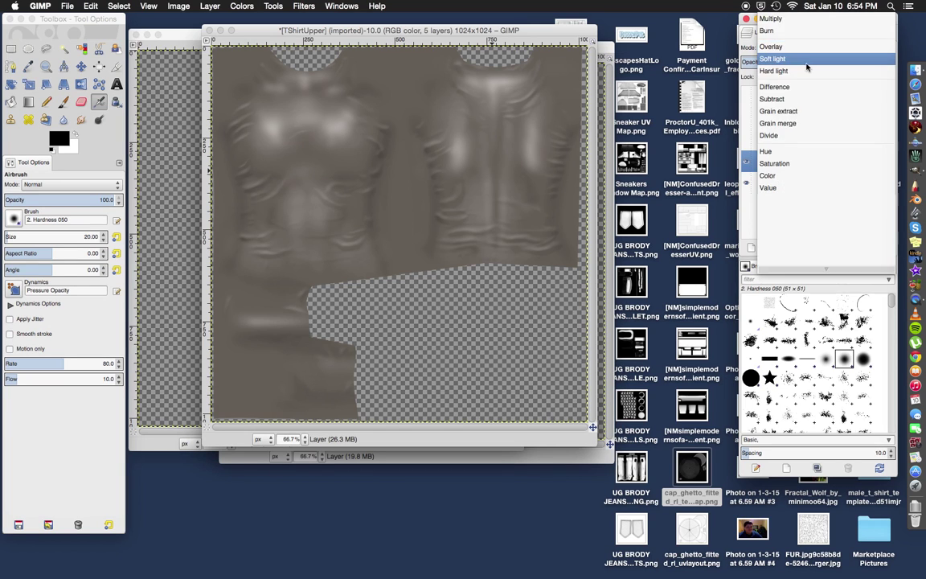
{"action": "scroll", "coordinate": [807, 65], "scroll_direction": "up", "scroll_amount": 5}
{"action": "left_click", "coordinate": [794, 23]}
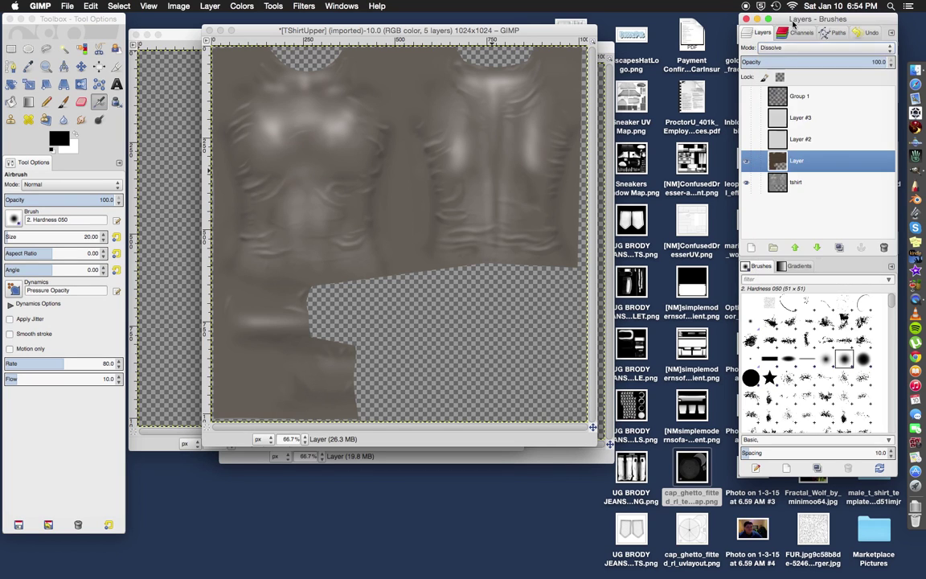
{"action": "left_click", "coordinate": [796, 47]}
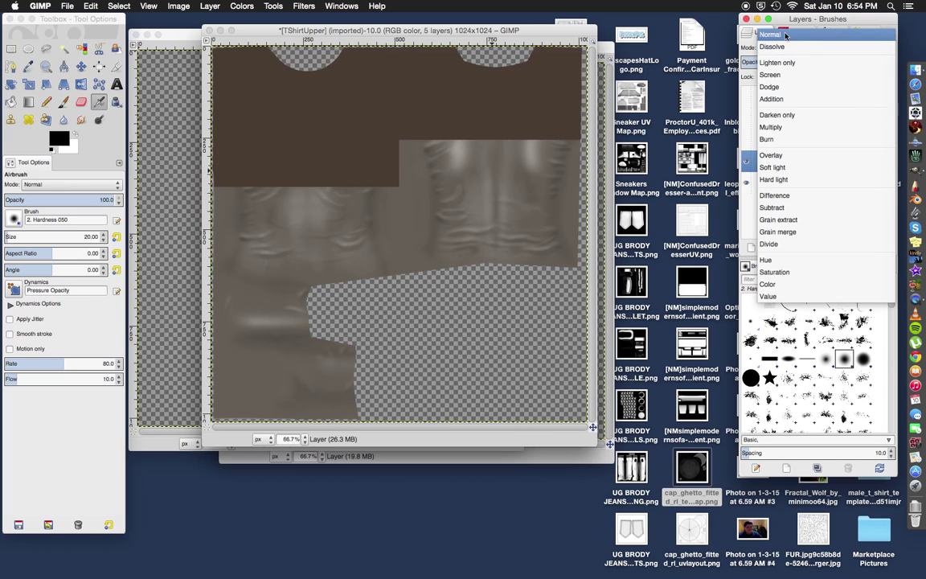
{"action": "left_click", "coordinate": [786, 35]}
{"action": "left_click_drag", "start_coordinate": [796, 161], "coordinate": [794, 191]}
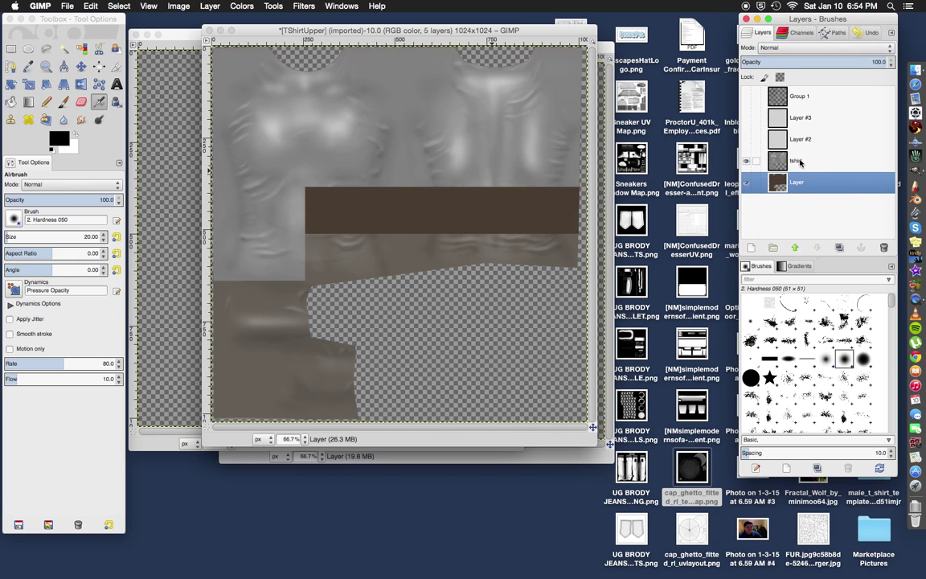
Set the tshirt shading layer's blend mode to Multiply over the brown base layer
{"action": "left_click", "coordinate": [800, 160]}
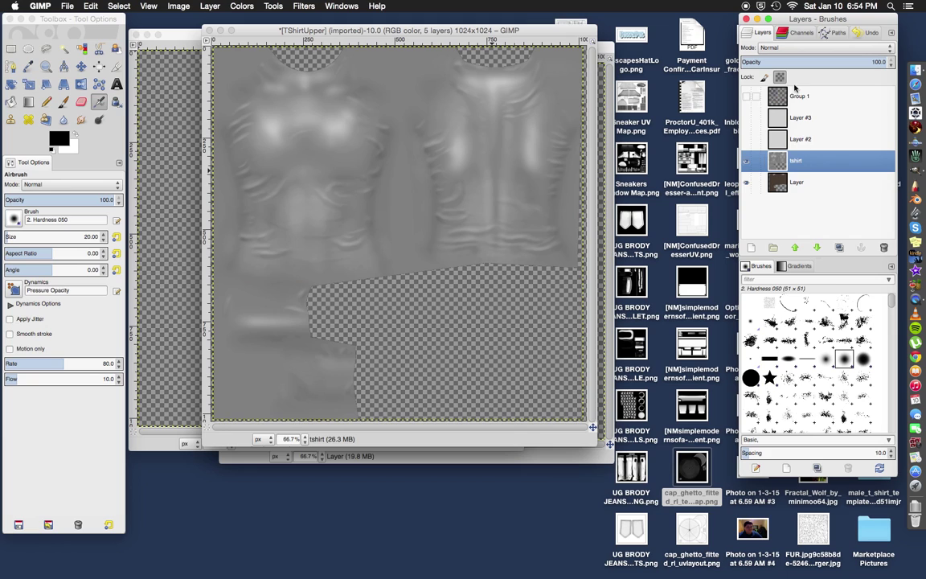
{"action": "left_click", "coordinate": [798, 48]}
{"action": "left_click", "coordinate": [798, 140]}
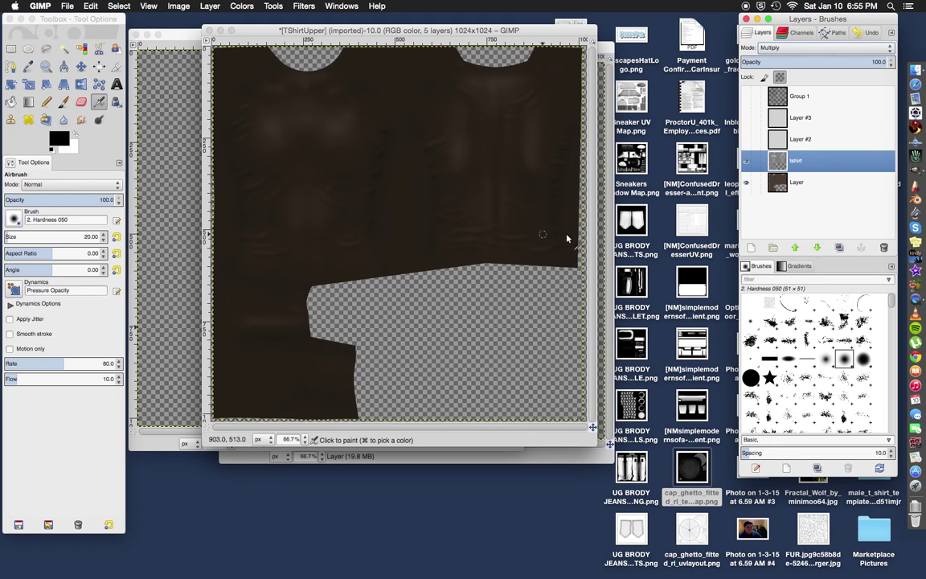
Show Layer #2 above the tshirt layer and examine its texture on the shirt up close
{"action": "left_click", "coordinate": [747, 140]}
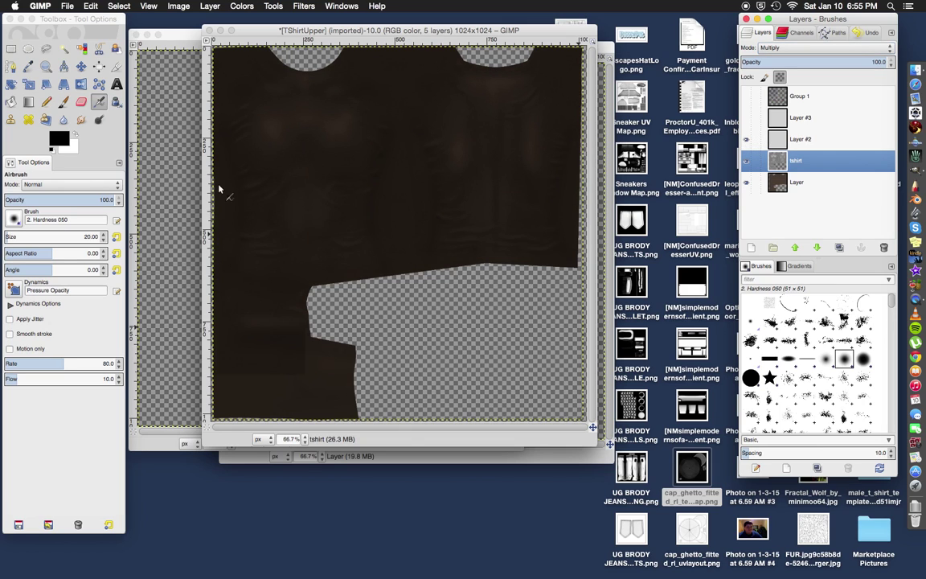
{"action": "left_click", "coordinate": [295, 439]}
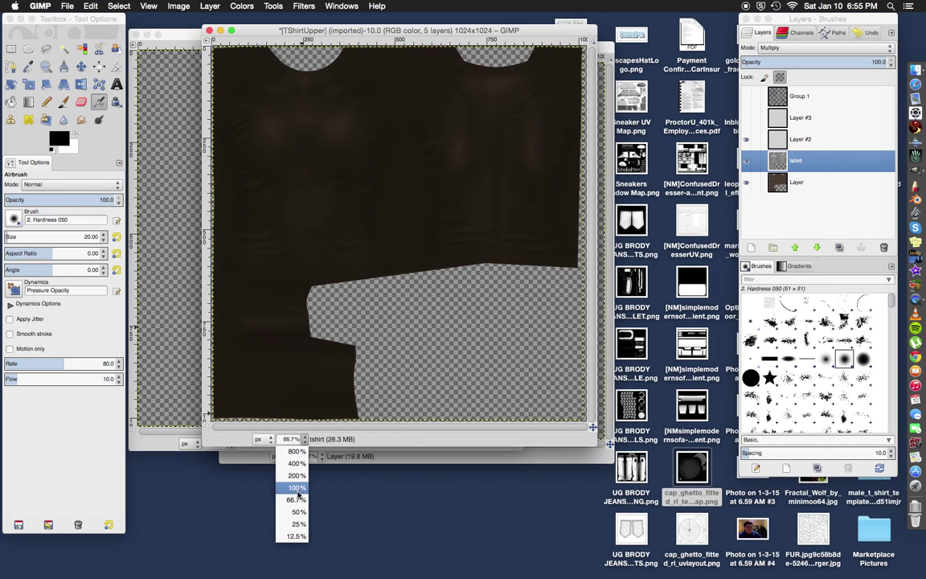
{"action": "left_click", "coordinate": [299, 465]}
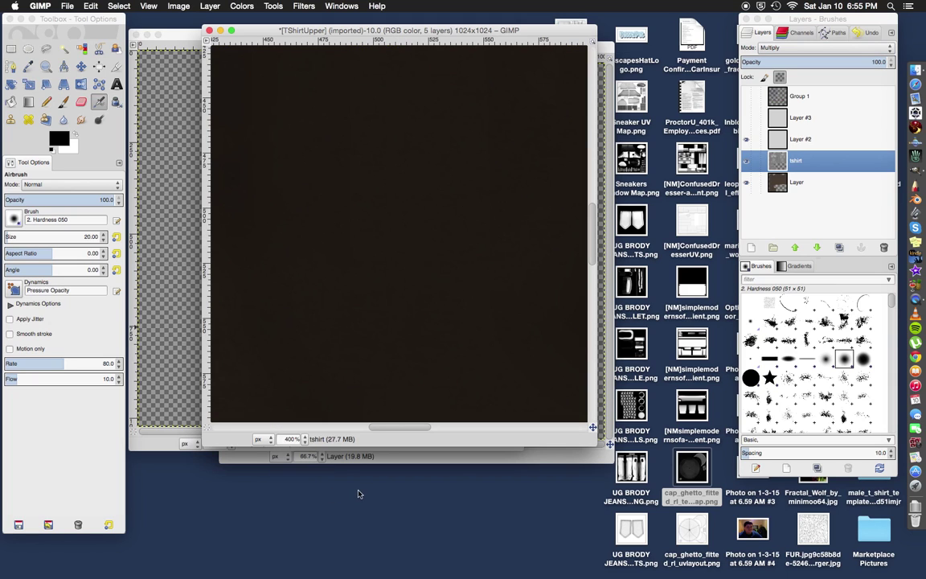
{"action": "scroll", "coordinate": [398, 352], "scroll_direction": "up", "scroll_amount": 10}
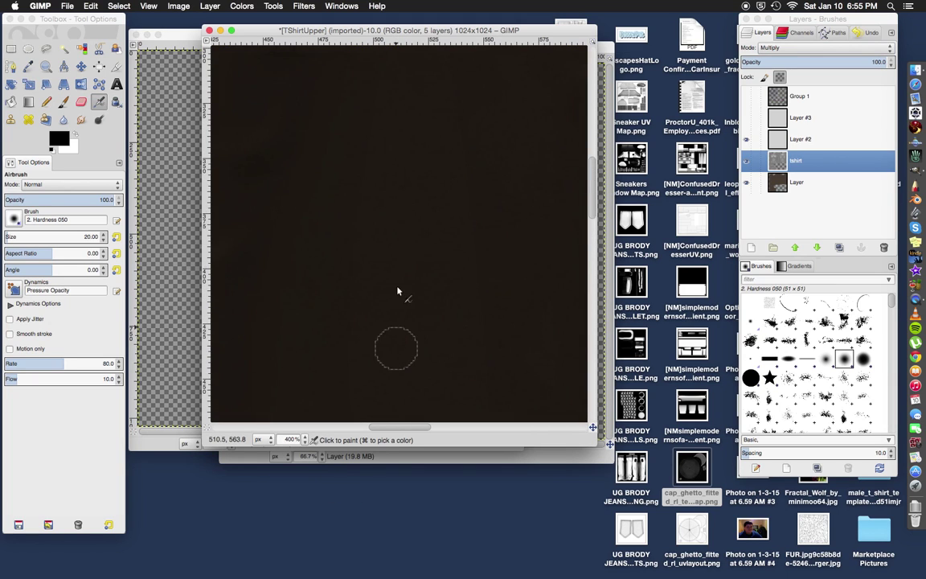
Show Layer #3 and inspect the combined texture both close up and across the whole shirt
{"action": "left_click", "coordinate": [747, 119]}
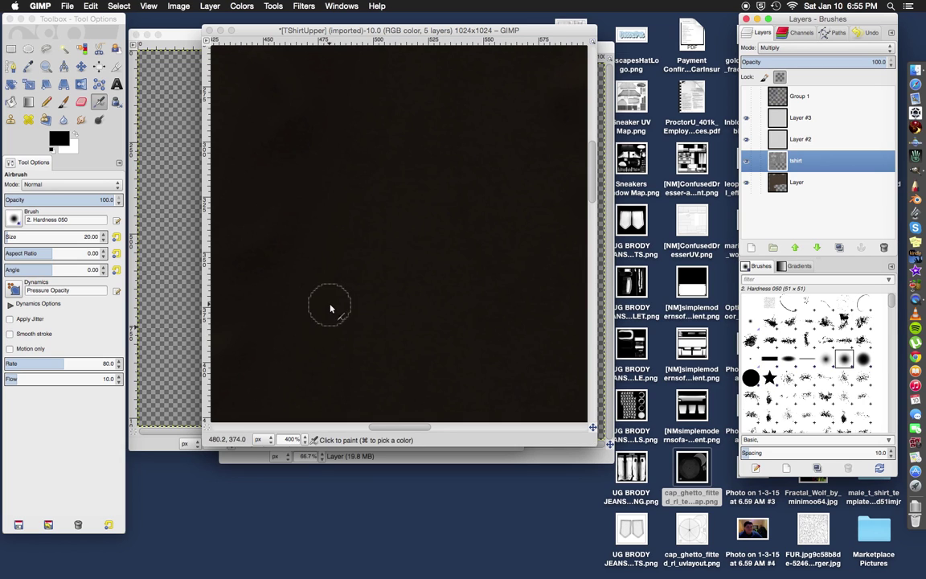
{"action": "left_click", "coordinate": [305, 441]}
{"action": "left_click", "coordinate": [300, 494]}
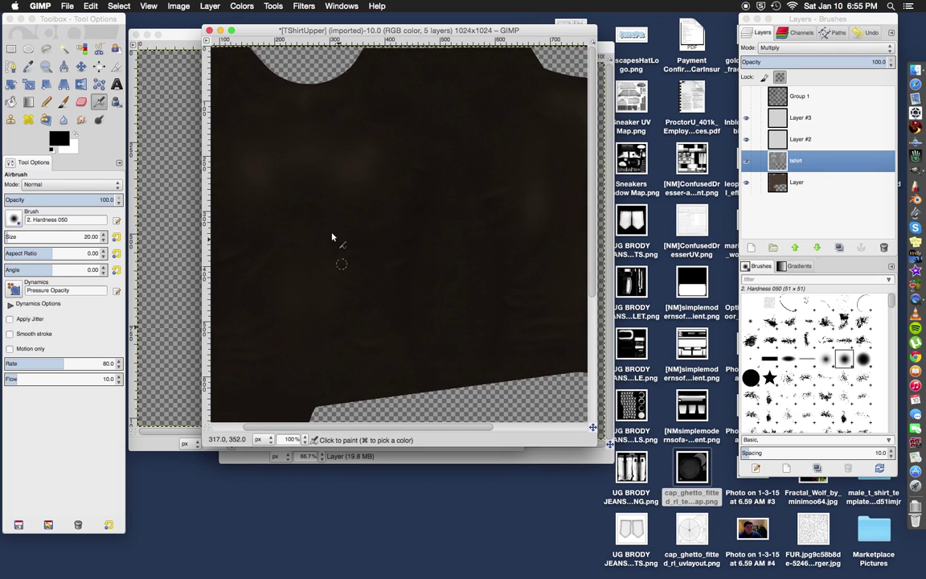
{"action": "left_click", "coordinate": [304, 439]}
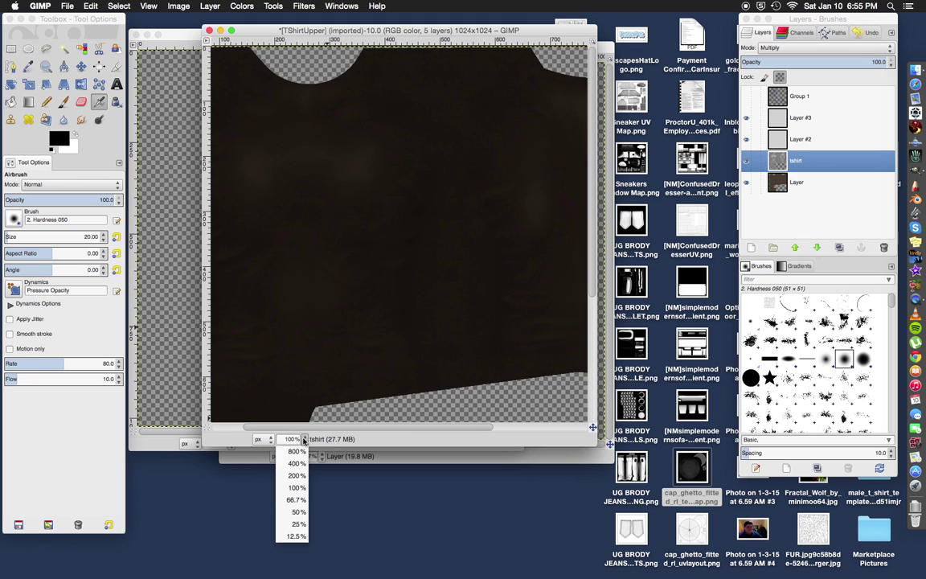
{"action": "left_click", "coordinate": [302, 500]}
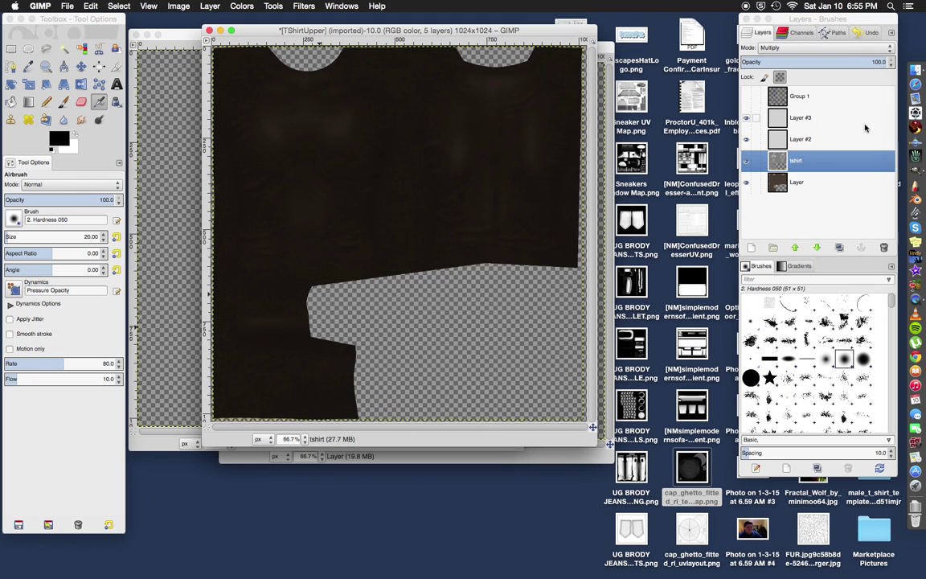
Lower the opacity of Layer #3
{"action": "left_click", "coordinate": [784, 118]}
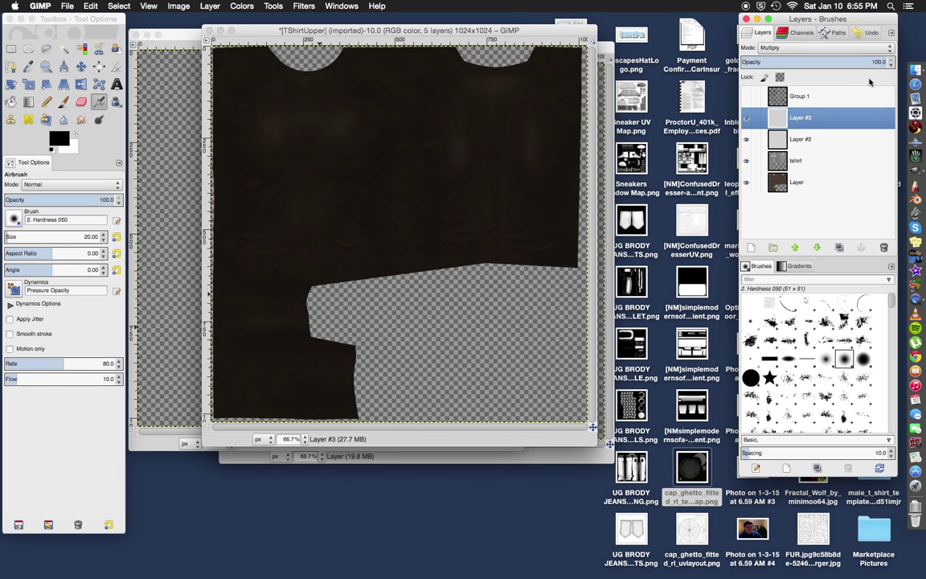
{"action": "left_click", "coordinate": [891, 70]}
{"action": "left_click", "coordinate": [891, 69]}
{"action": "left_click", "coordinate": [891, 70]}
{"action": "left_click", "coordinate": [891, 69]}
{"action": "left_click", "coordinate": [891, 69]}
{"action": "left_click", "coordinate": [890, 69]}
{"action": "left_click", "coordinate": [891, 69]}
{"action": "left_click_drag", "start_coordinate": [891, 69], "coordinate": [891, 69]}
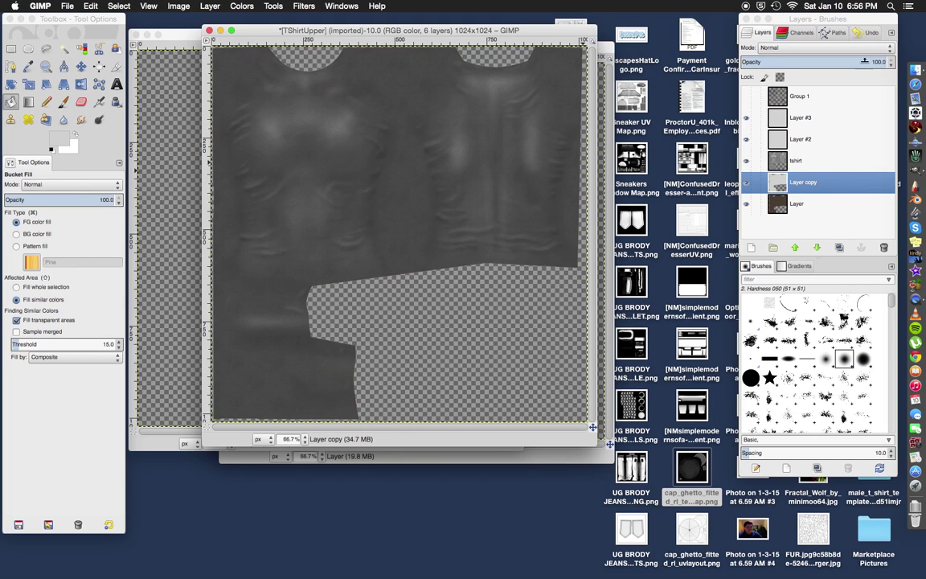
Reduce the opacity of the light gray Layer copy above the brown base layer to 15
{"action": "left_click", "coordinate": [890, 64]}
{"action": "left_click", "coordinate": [890, 68]}
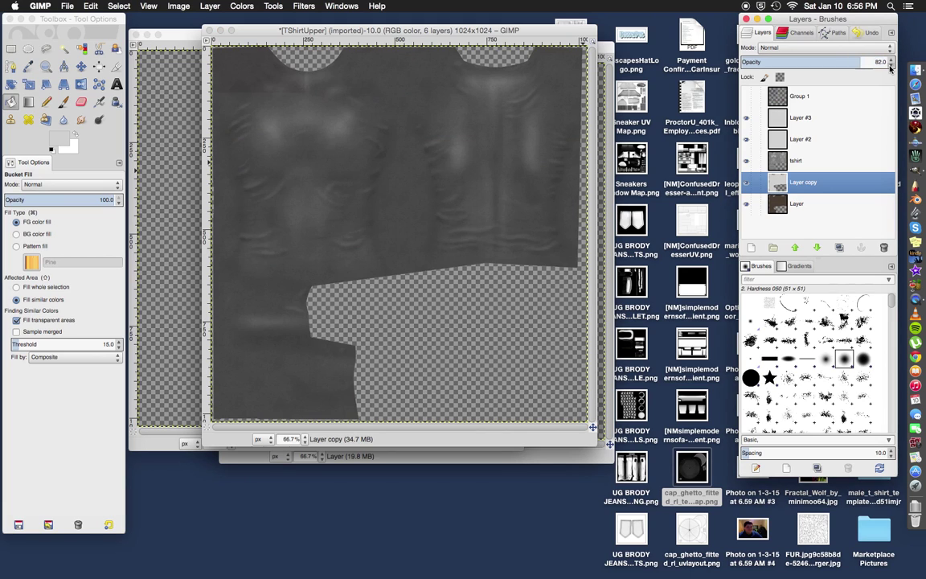
{"action": "left_click", "coordinate": [890, 68]}
{"action": "left_click", "coordinate": [890, 67]}
{"action": "left_click", "coordinate": [890, 68]}
{"action": "left_click", "coordinate": [890, 68]}
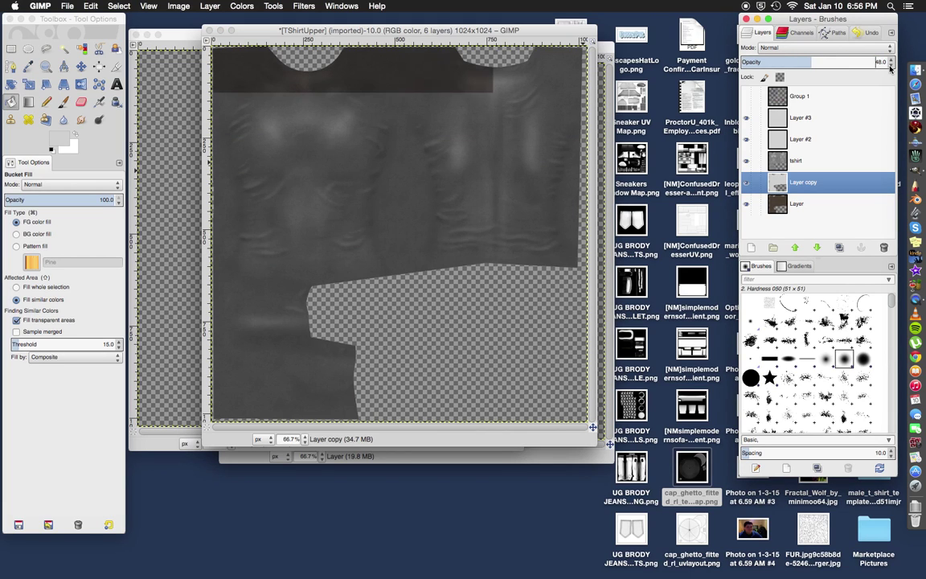
{"action": "left_click", "coordinate": [890, 67]}
{"action": "left_click", "coordinate": [890, 67]}
{"action": "left_click", "coordinate": [890, 67]}
{"action": "left_click", "coordinate": [890, 68]}
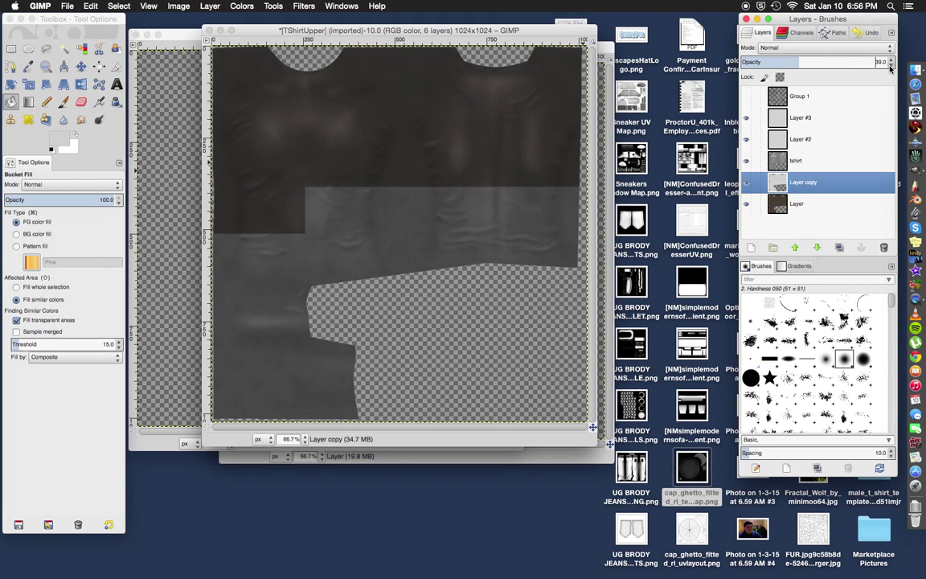
{"action": "left_click", "coordinate": [890, 67]}
{"action": "left_click", "coordinate": [890, 68]}
{"action": "left_click", "coordinate": [890, 67]}
{"action": "left_click", "coordinate": [890, 67]}
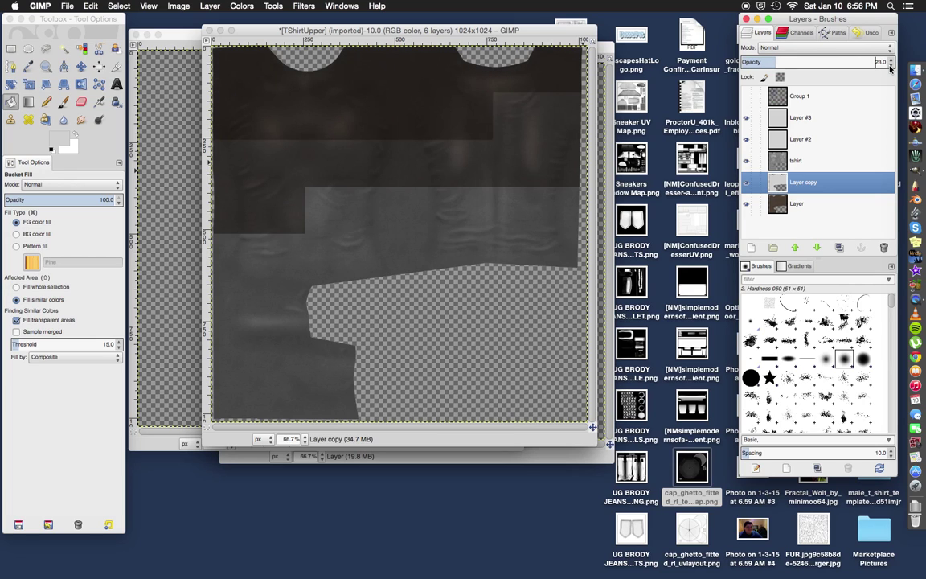
{"action": "left_click", "coordinate": [890, 68]}
{"action": "left_click", "coordinate": [890, 68]}
{"action": "left_click", "coordinate": [890, 68]}
{"action": "left_click", "coordinate": [890, 68]}
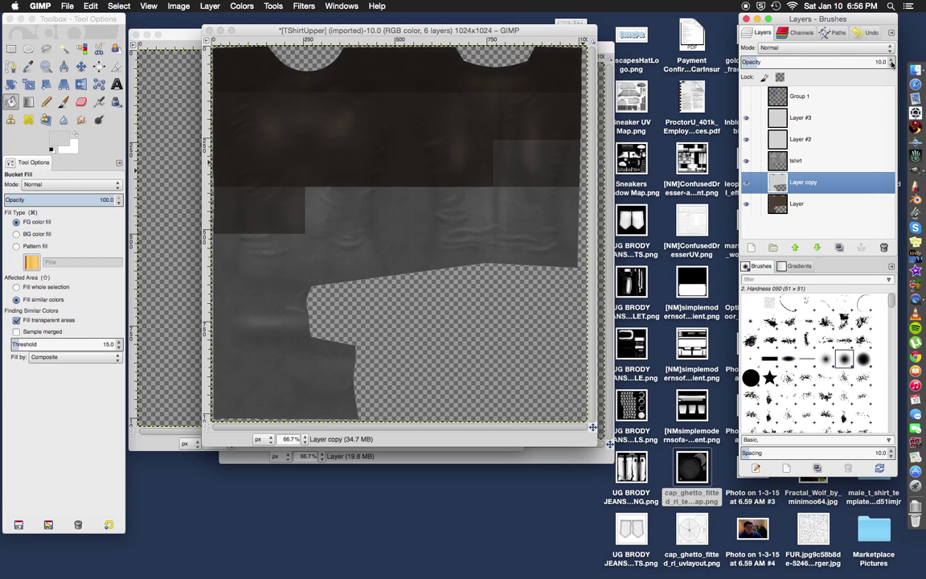
{"action": "left_click", "coordinate": [890, 67]}
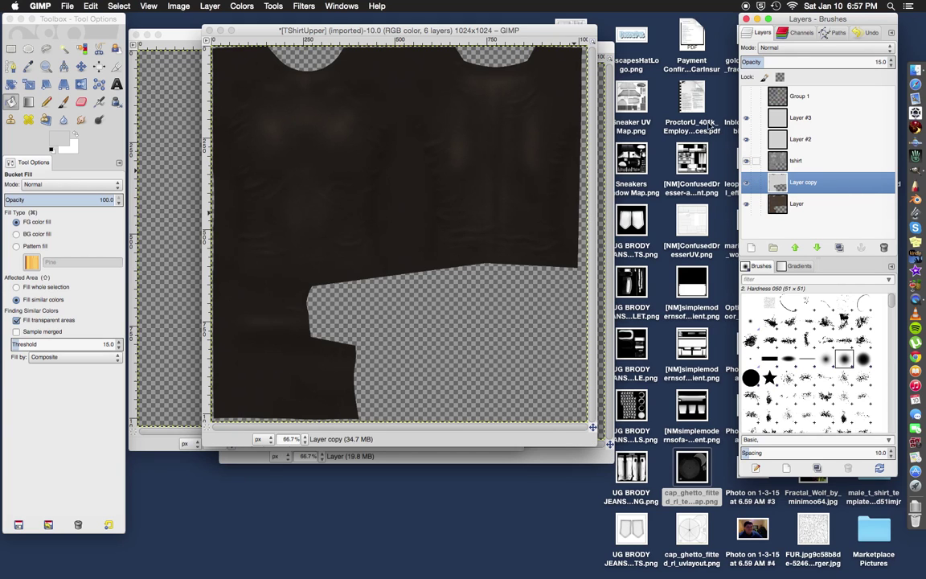
Move the TShirtUpper image aside and bring the TShirtLower image forward to check its base layer
{"action": "left_click_drag", "start_coordinate": [402, 30], "coordinate": [519, 160]}
{"action": "left_click", "coordinate": [555, 73]}
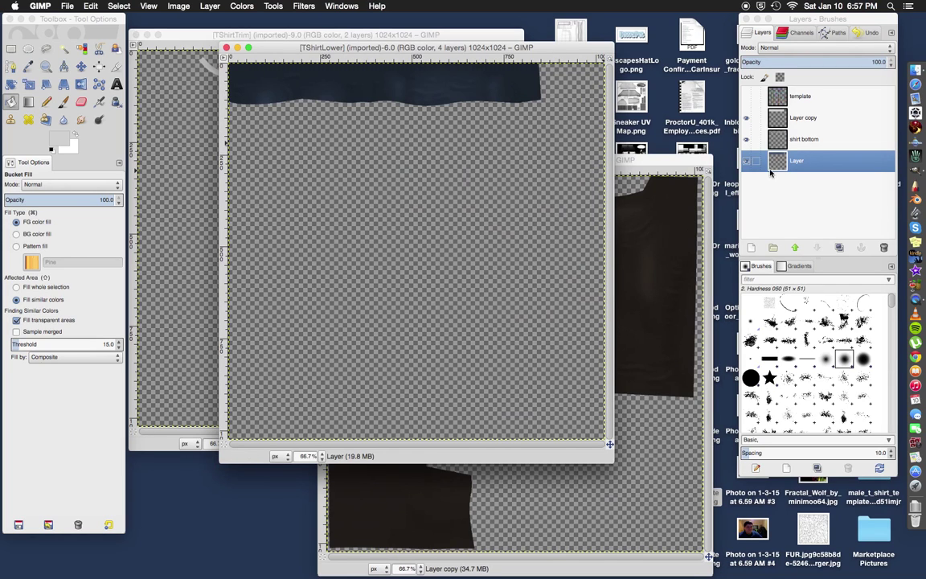
{"action": "left_click", "coordinate": [747, 160]}
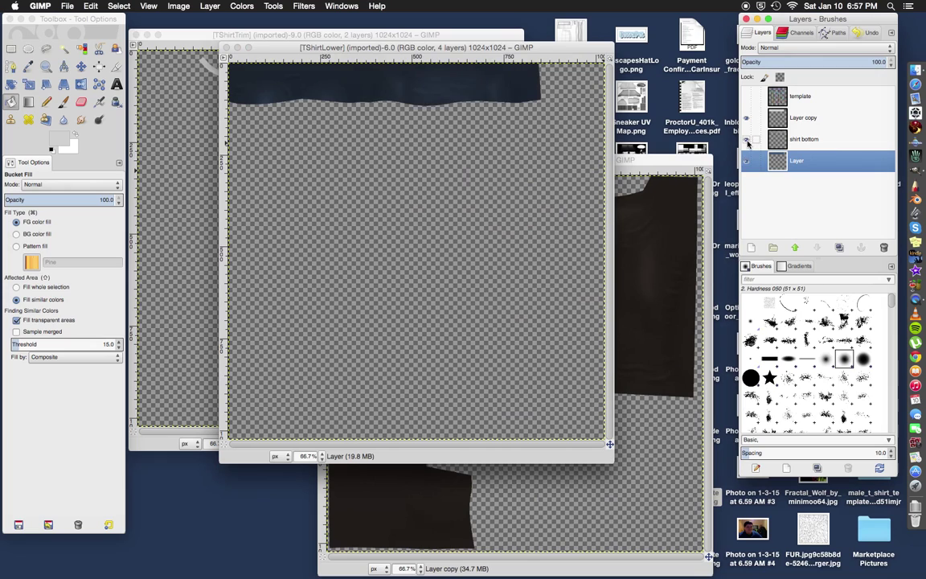
Hide the shirt bottom shading layer and fill the blue band on the base layer with light gray
{"action": "left_click", "coordinate": [747, 140]}
{"action": "left_click", "coordinate": [747, 140]}
{"action": "left_click", "coordinate": [748, 142]}
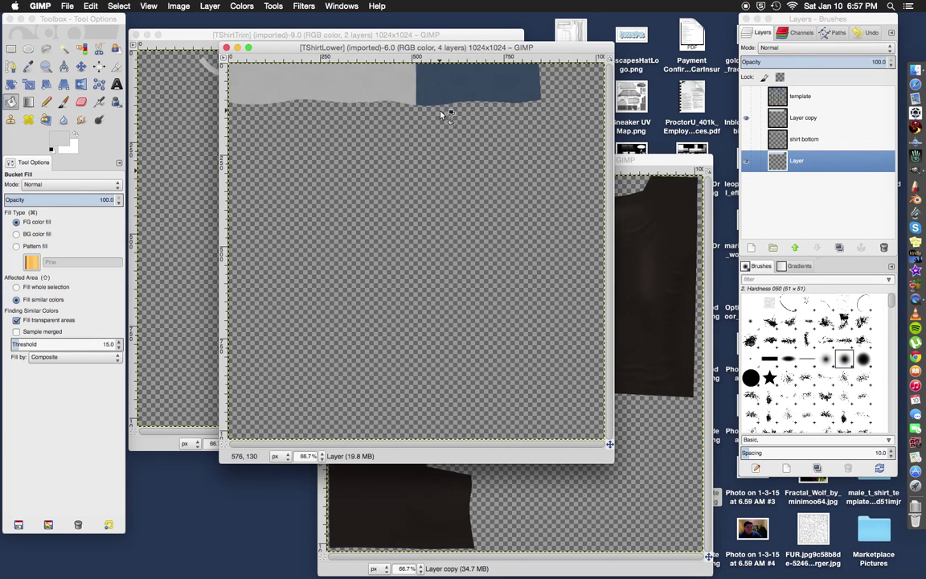
Show the shirt bottom layer over the light gray band, comparing the band with and without the shading
{"action": "left_click", "coordinate": [748, 141]}
{"action": "left_click", "coordinate": [747, 141]}
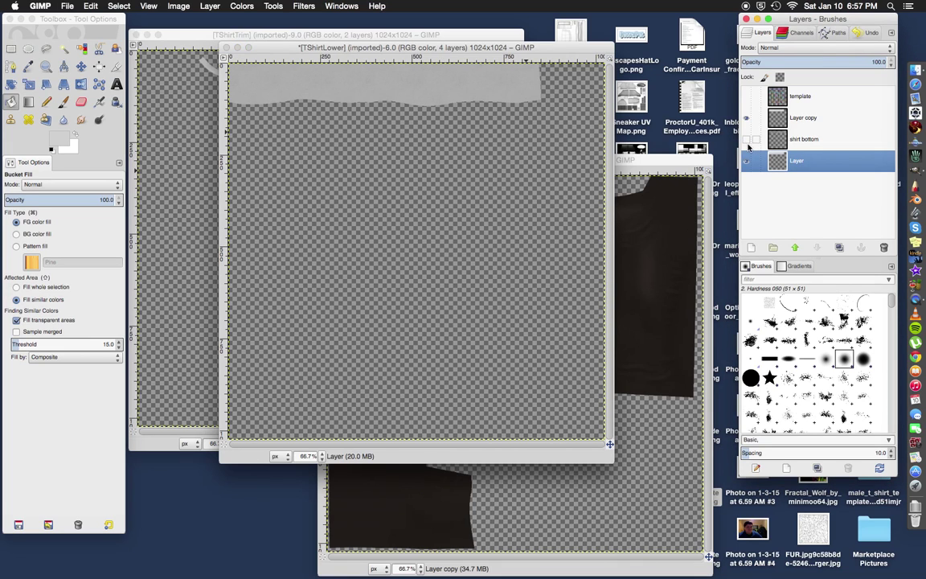
{"action": "left_click", "coordinate": [747, 141]}
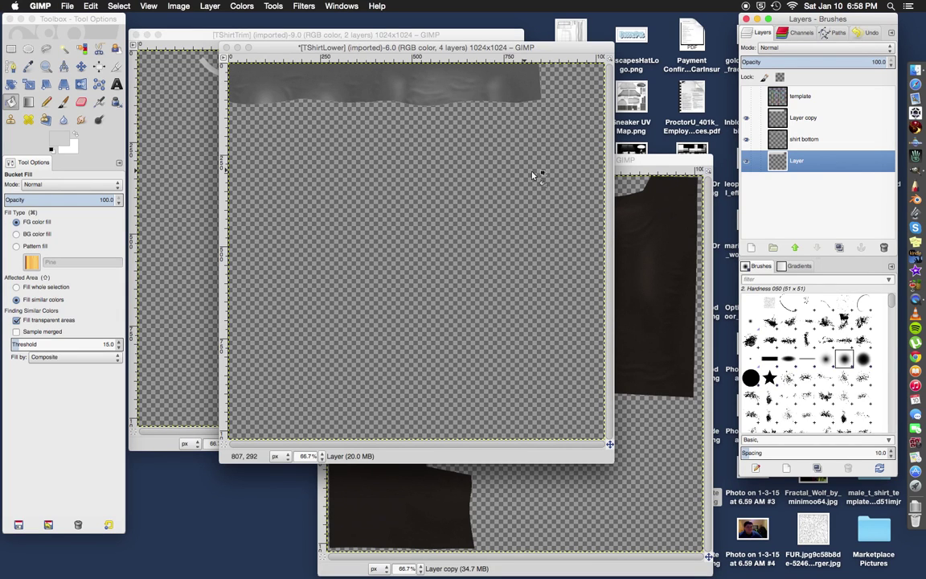
{"action": "left_click", "coordinate": [747, 140]}
{"action": "left_click", "coordinate": [747, 139]}
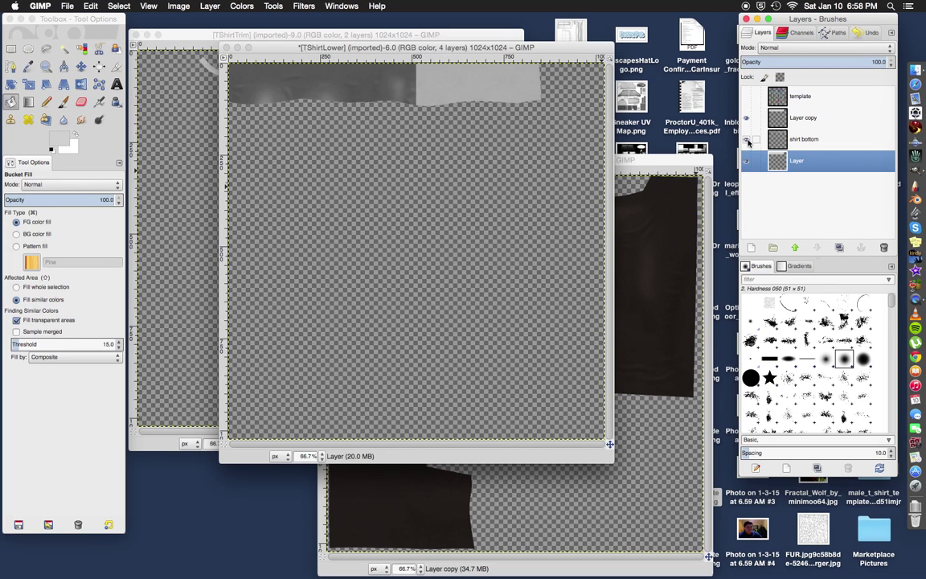
Bring the TShirtUpper image forward and toggle its brown base layer to compare the shirt with and without it
{"action": "left_click", "coordinate": [651, 197]}
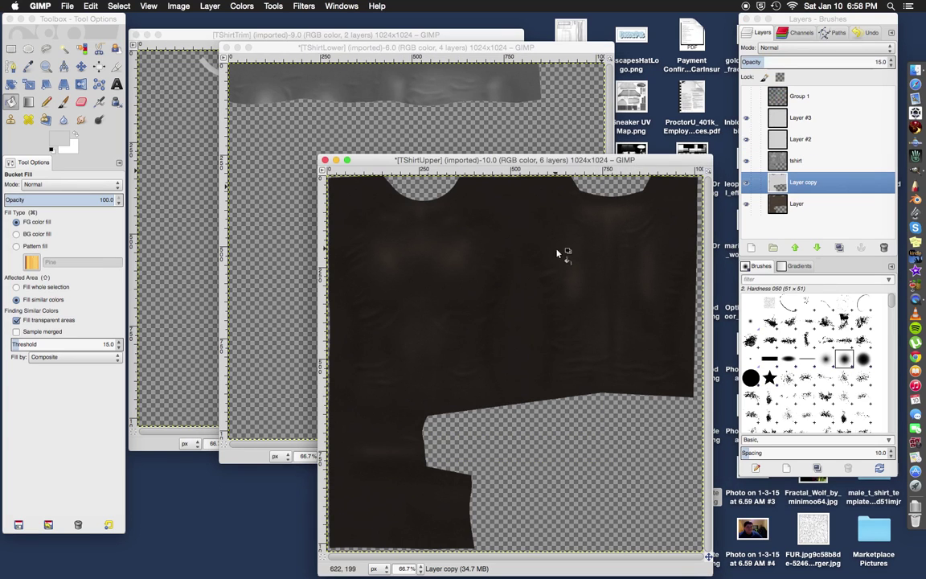
{"action": "left_click", "coordinate": [746, 203]}
{"action": "left_click", "coordinate": [746, 203]}
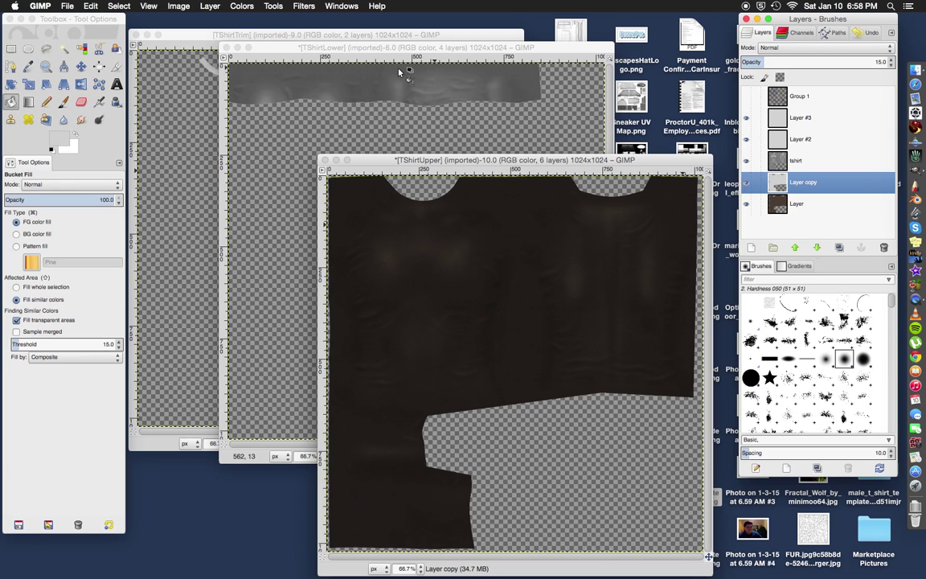
In the TShirtTrim image, add a transparent 1024 × 1024 px layer and place it directly below the trim layer
{"action": "left_click", "coordinate": [376, 35]}
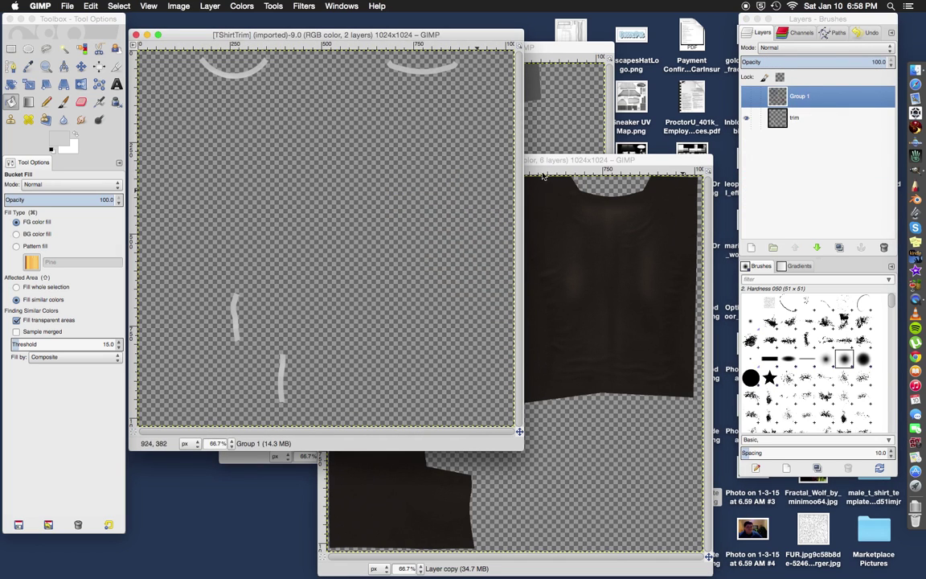
{"action": "left_click", "coordinate": [795, 118]}
{"action": "right_click", "coordinate": [797, 119]}
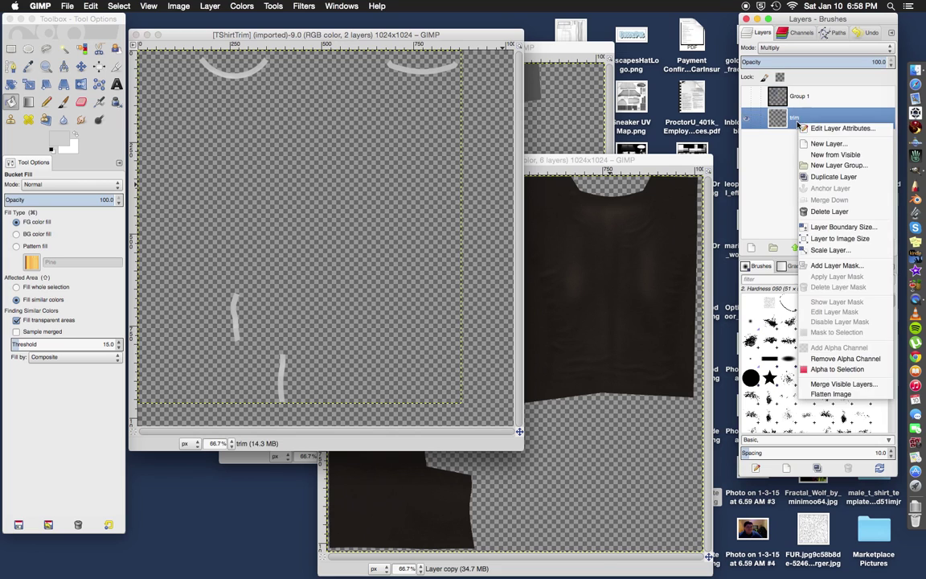
{"action": "left_click", "coordinate": [772, 135]}
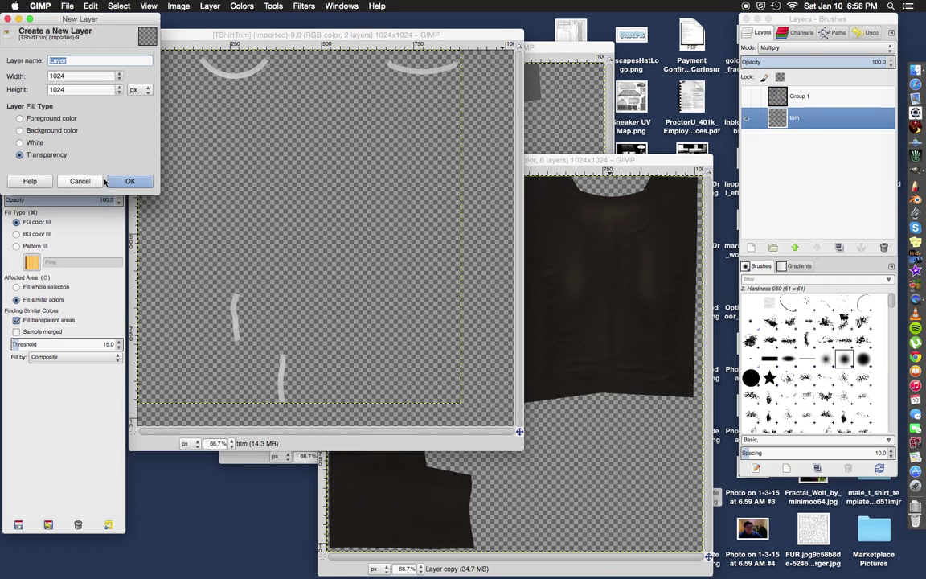
{"action": "left_click", "coordinate": [130, 181]}
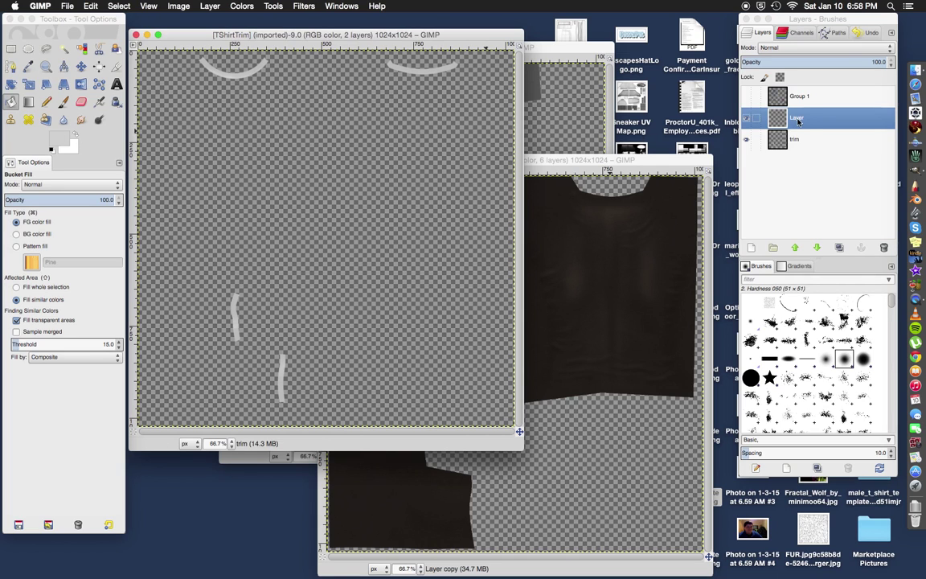
{"action": "left_click_drag", "start_coordinate": [800, 118], "coordinate": [812, 138]}
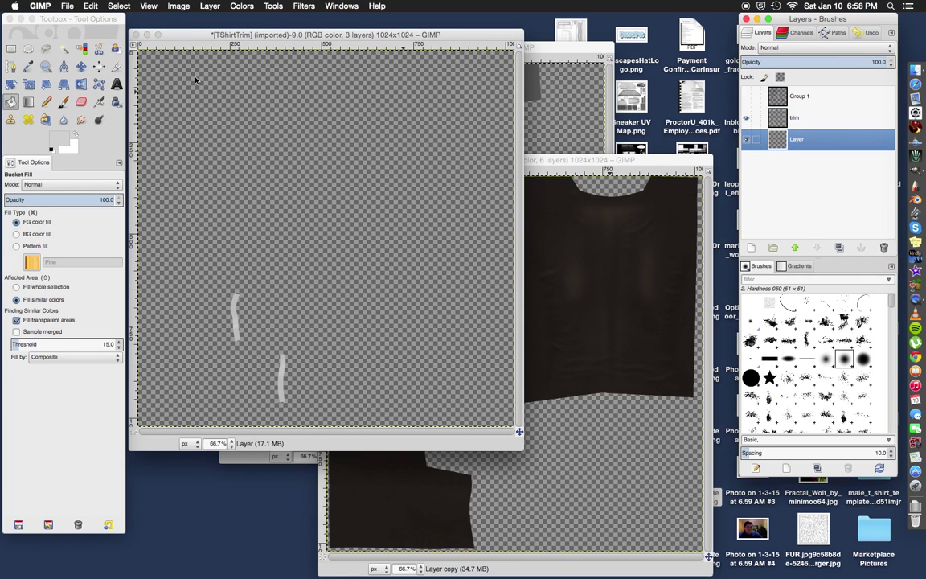
Set the foreground colour to muted green 94b598 and fill the empty layer below the trim with it
{"action": "left_click", "coordinate": [55, 142]}
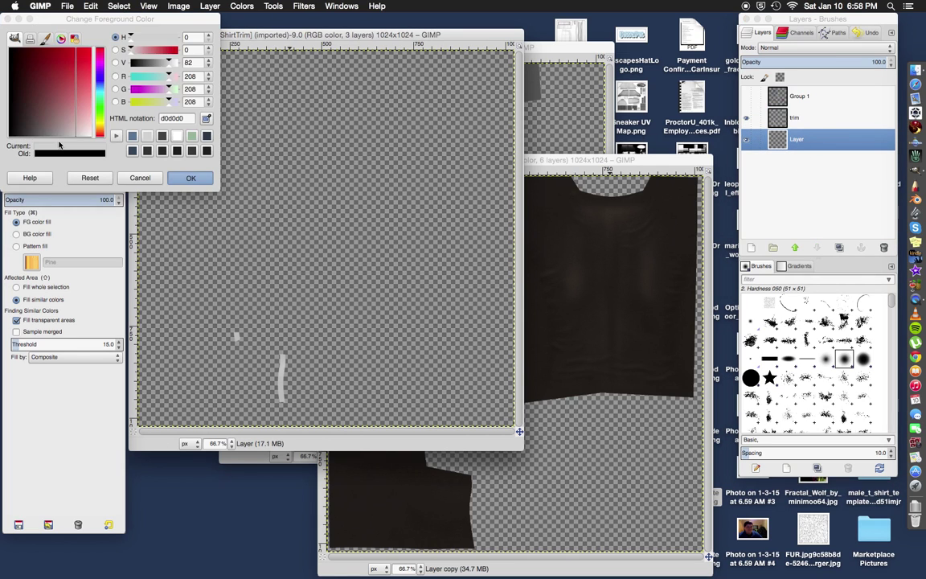
{"action": "left_click", "coordinate": [191, 135]}
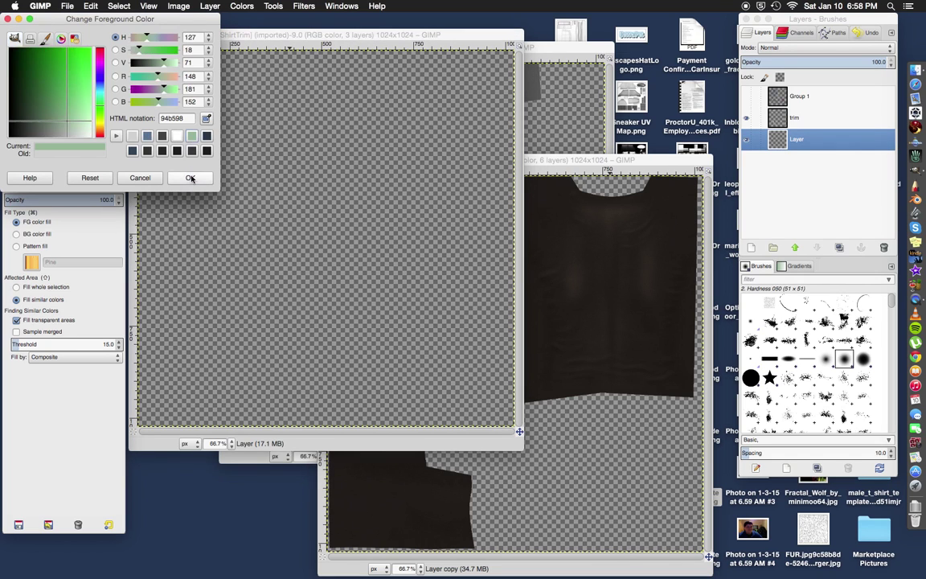
{"action": "left_click", "coordinate": [190, 178]}
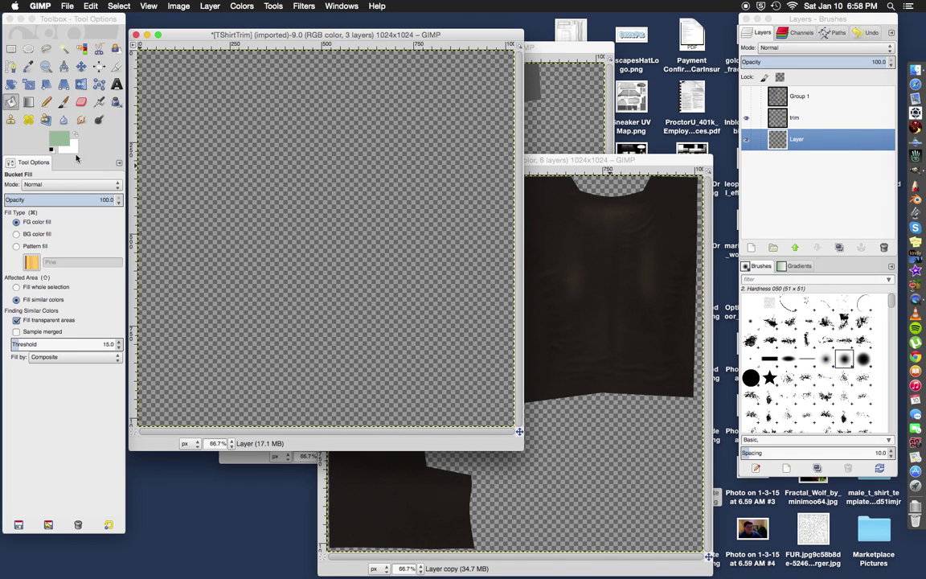
{"action": "left_click", "coordinate": [282, 158]}
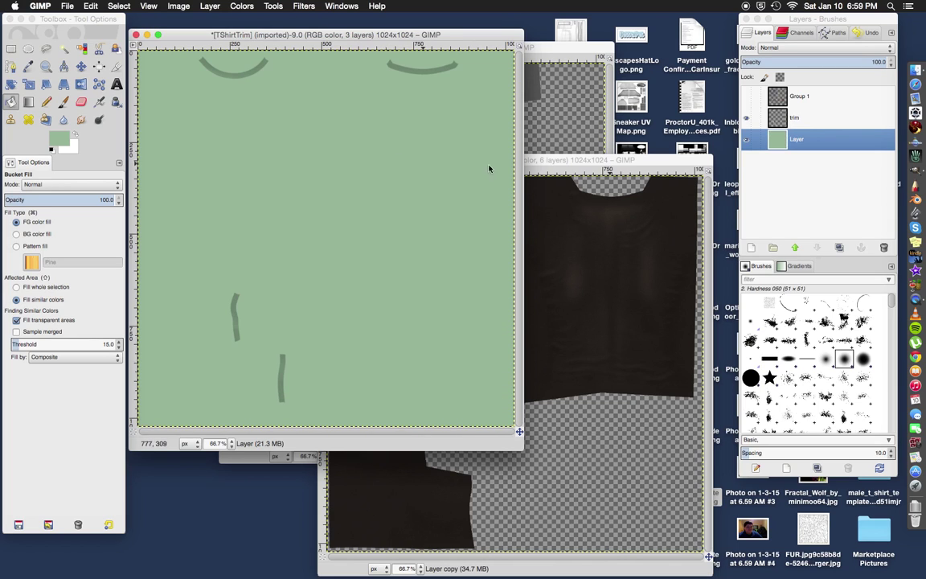
Fuzzy-select the transparent area around the trim pieces on the trim layer and cut that area from the green base layer
{"action": "left_click", "coordinate": [802, 120]}
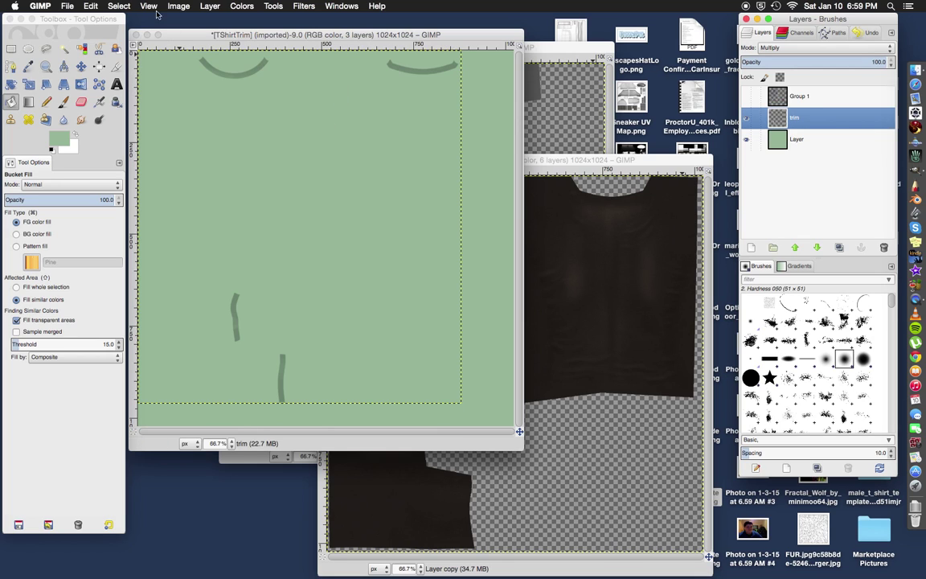
{"action": "left_click", "coordinate": [64, 48]}
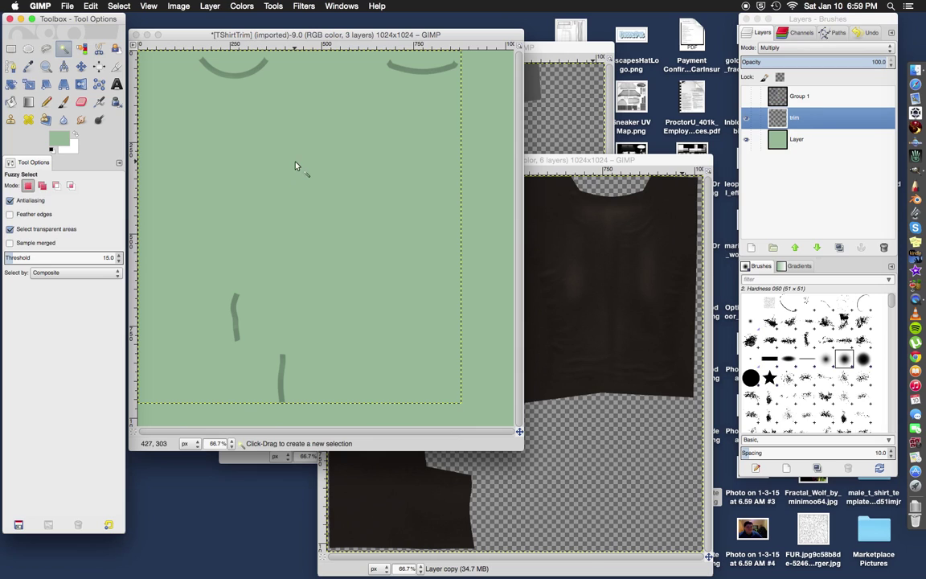
{"action": "left_click", "coordinate": [345, 151]}
{"action": "left_click", "coordinate": [348, 153]}
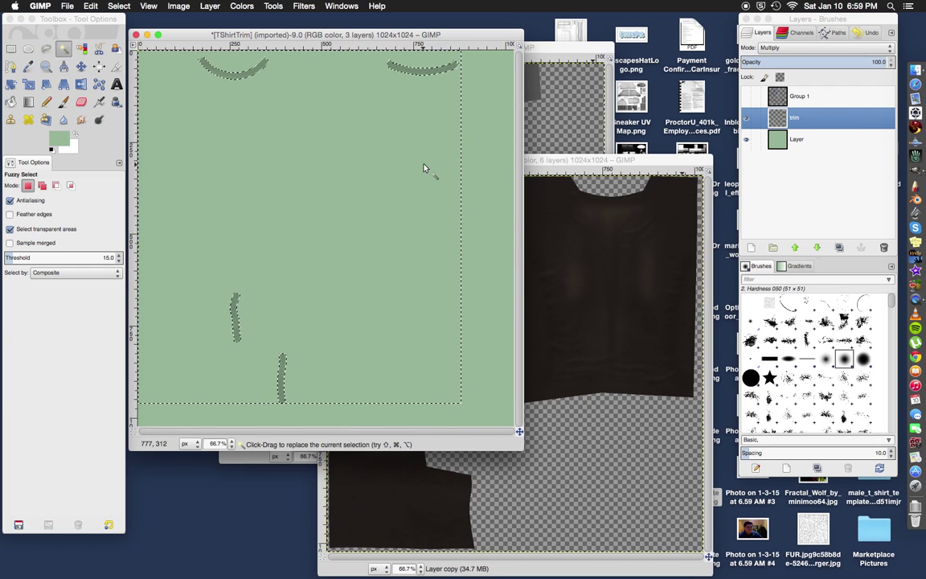
{"action": "key", "text": "shift+super+a"}
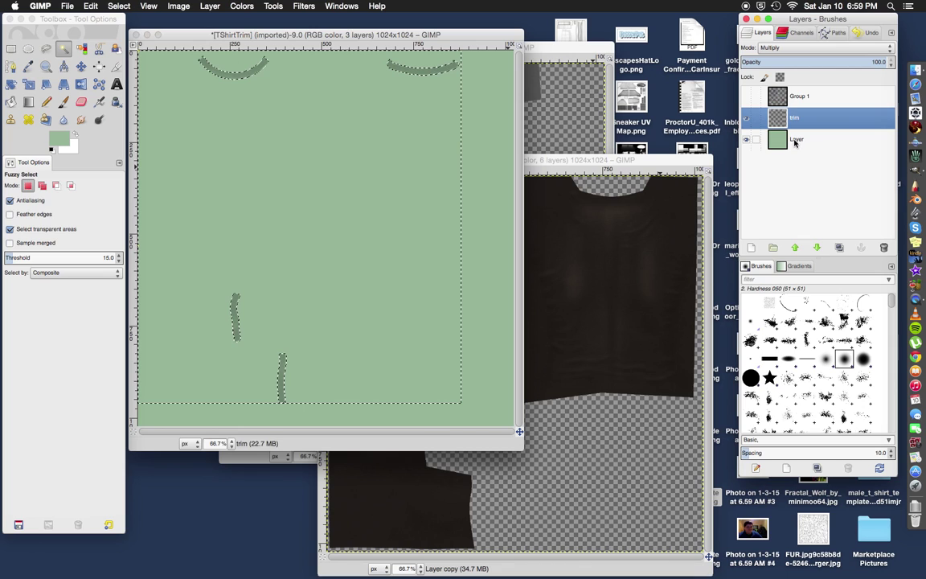
{"action": "left_click", "coordinate": [796, 142]}
{"action": "key", "text": "super+z"}
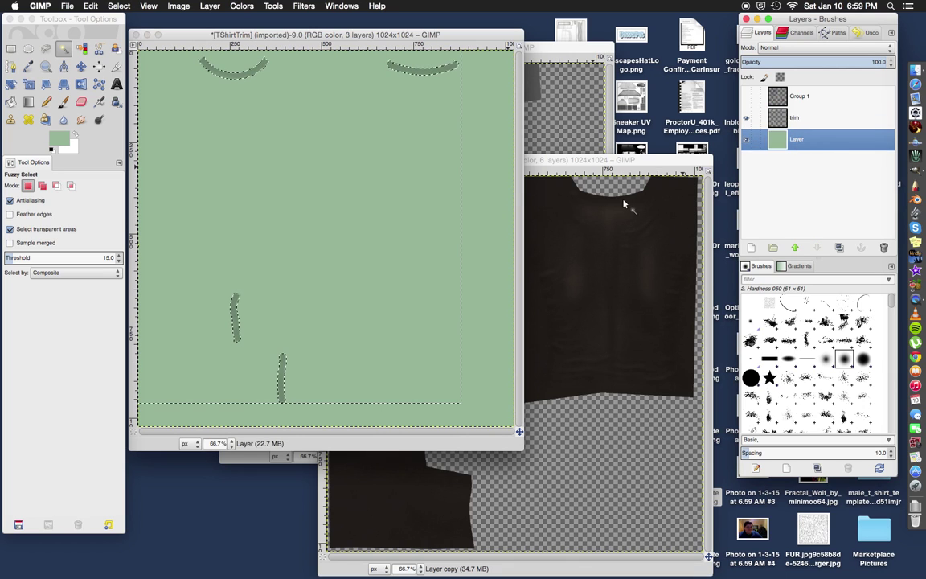
{"action": "right_click", "coordinate": [343, 222]}
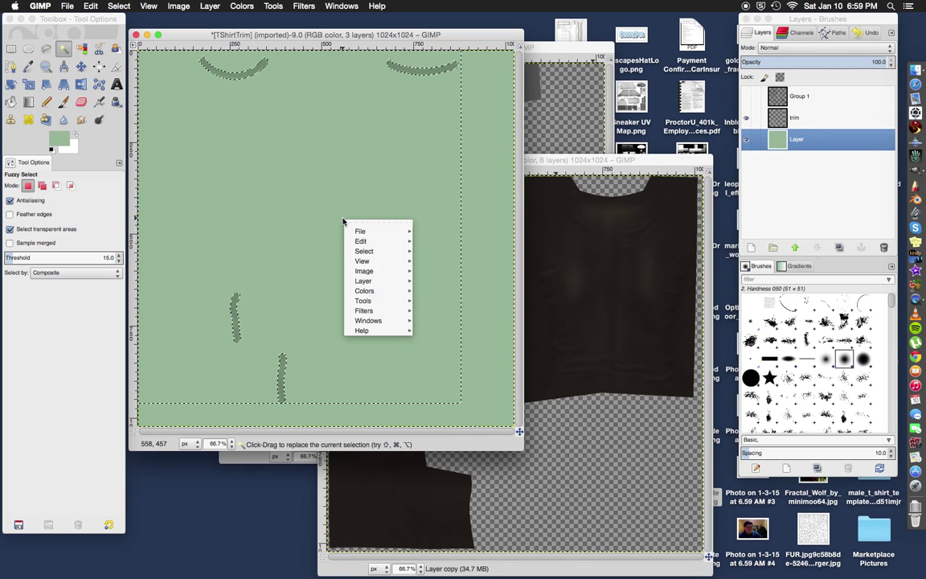
{"action": "mouse_move", "coordinate": [363, 242]}
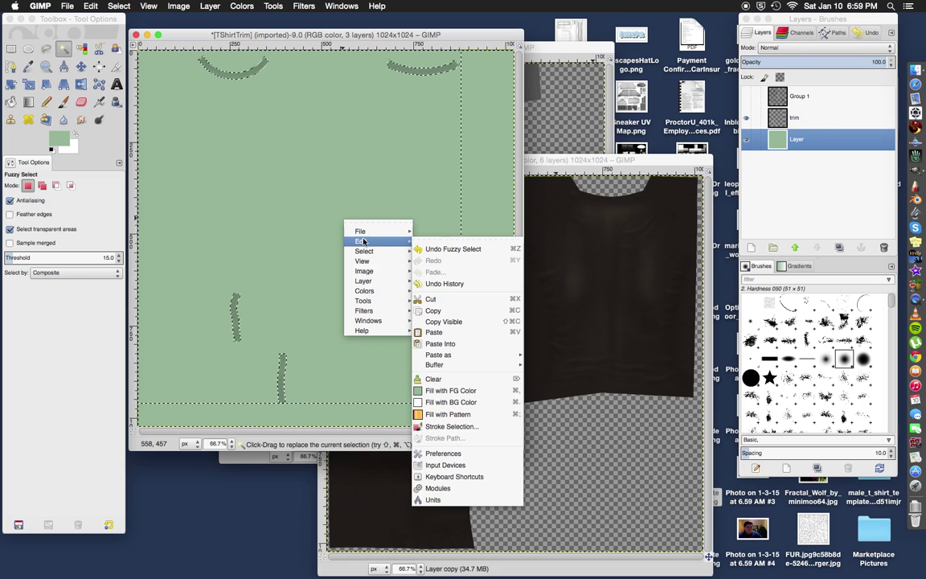
{"action": "left_click", "coordinate": [441, 299]}
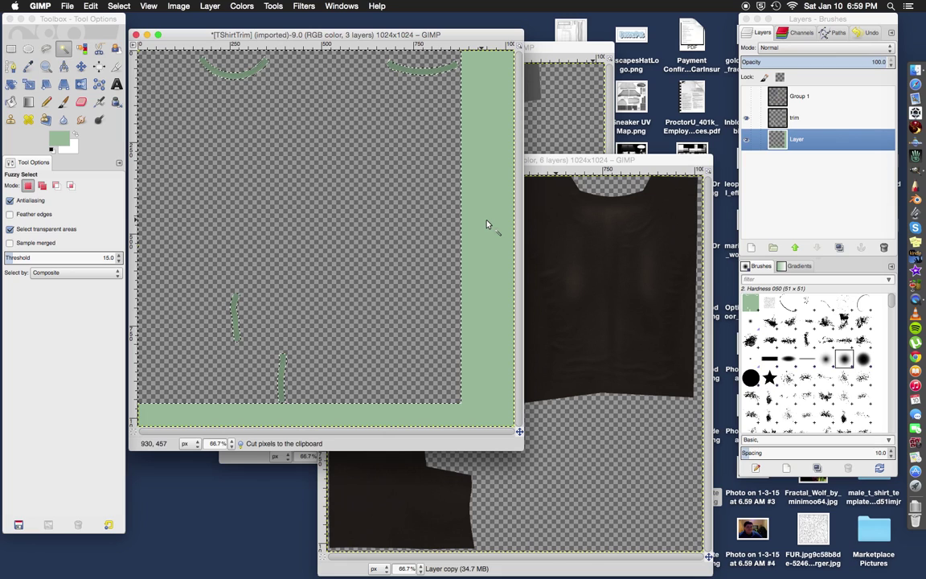
Try to remove the leftover green border with a cut on the base layer without a selection, and undo the cut
{"action": "left_click", "coordinate": [795, 122]}
{"action": "left_click", "coordinate": [799, 121]}
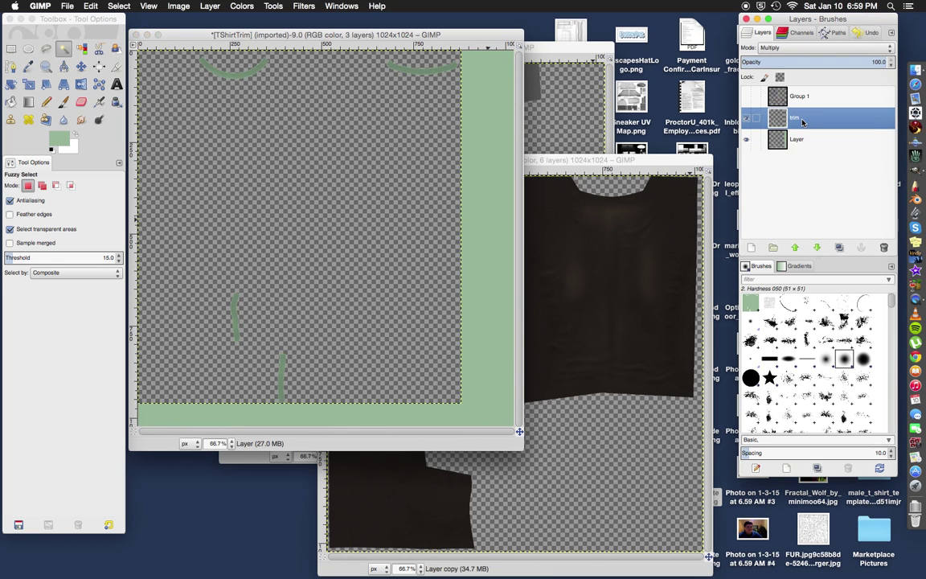
{"action": "left_click", "coordinate": [480, 198]}
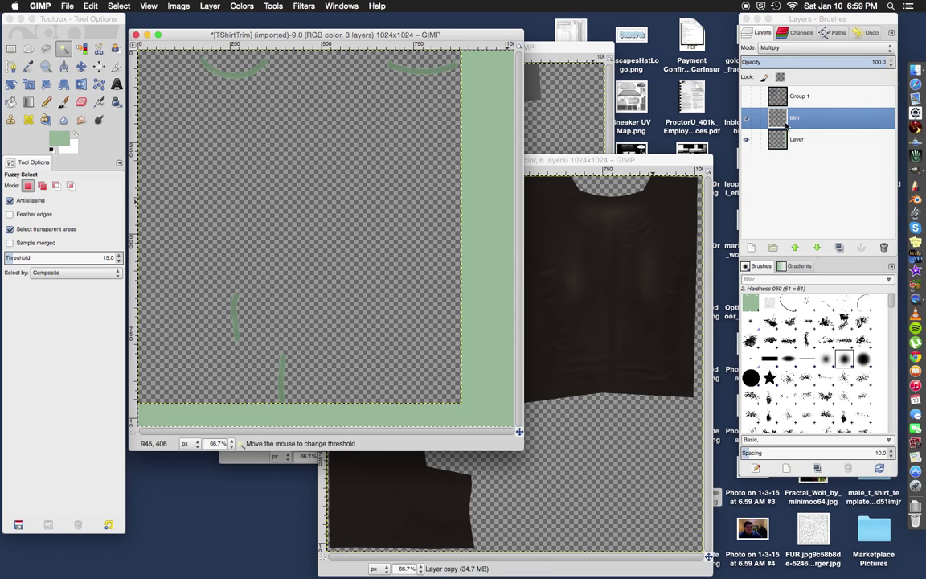
{"action": "left_click", "coordinate": [798, 141]}
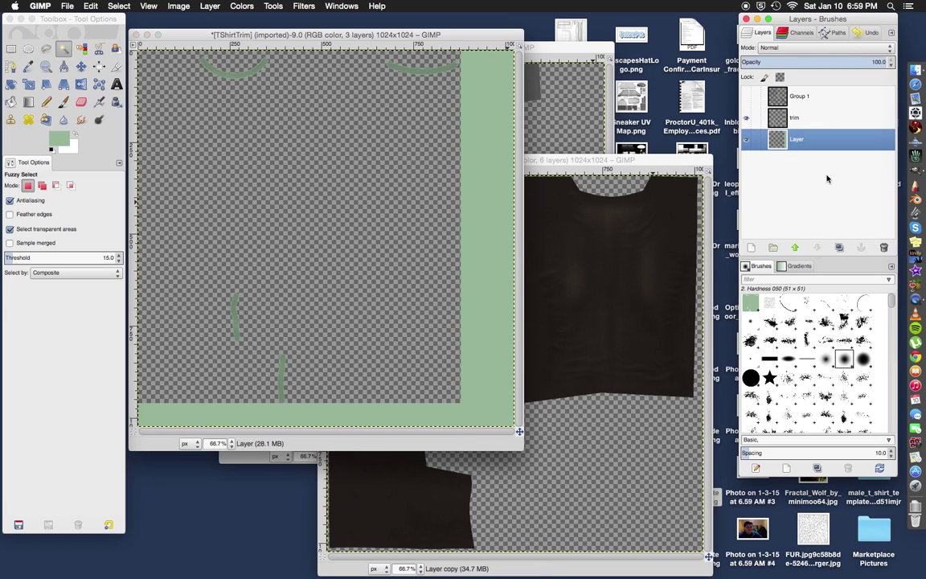
{"action": "right_click", "coordinate": [485, 278]}
{"action": "mouse_move", "coordinate": [501, 292]}
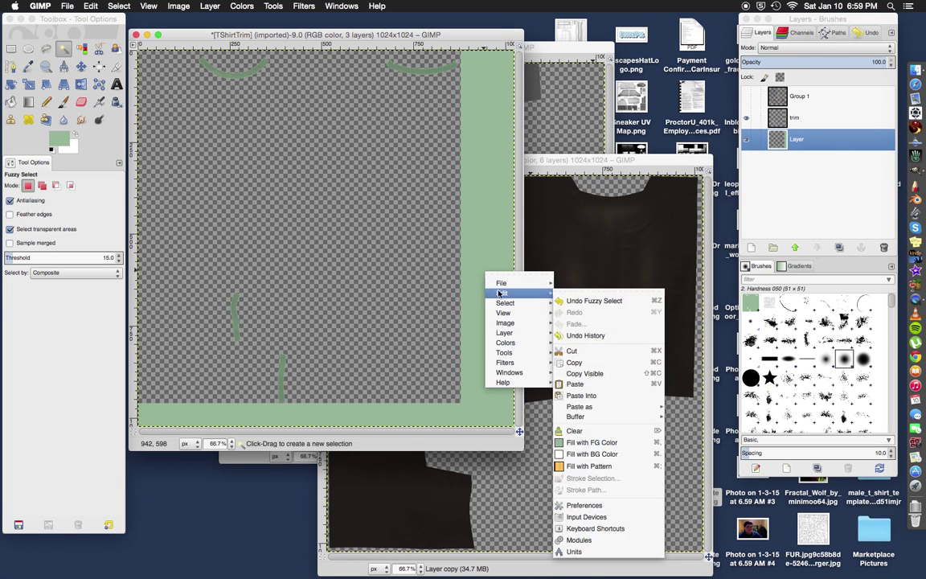
{"action": "left_click", "coordinate": [563, 316]}
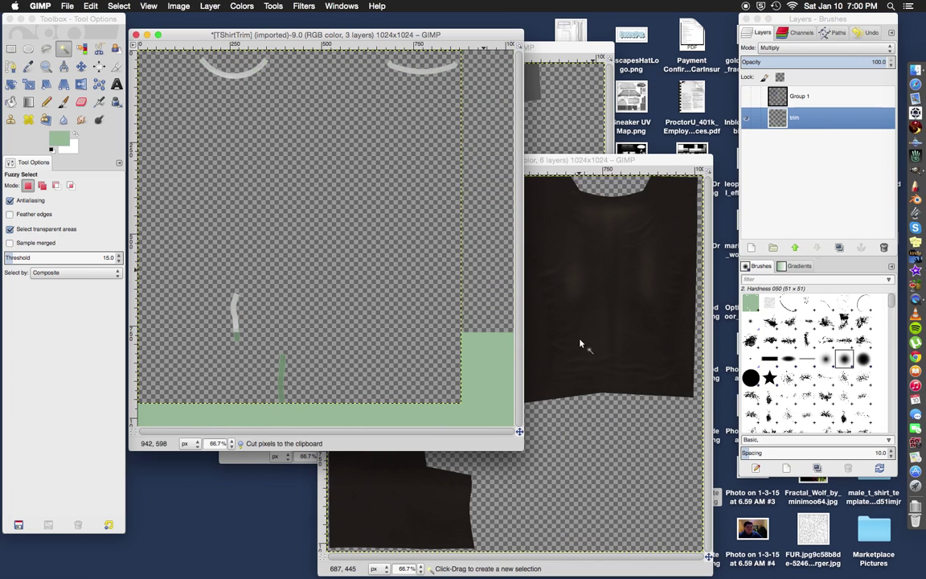
{"action": "key", "text": "ctrl+z"}
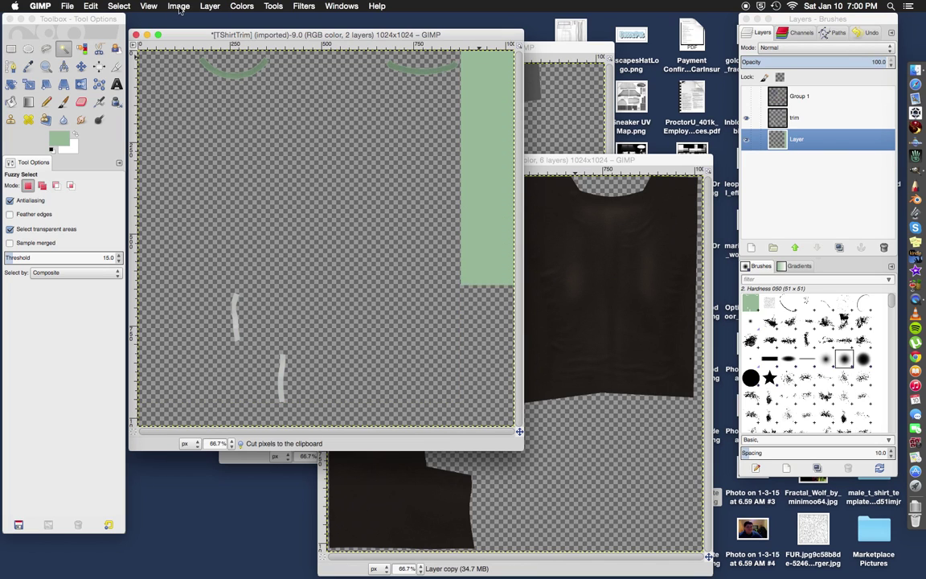
Fuzzy-select the leftover green border along the canvas edges on the base layer
{"action": "left_click", "coordinate": [119, 7]}
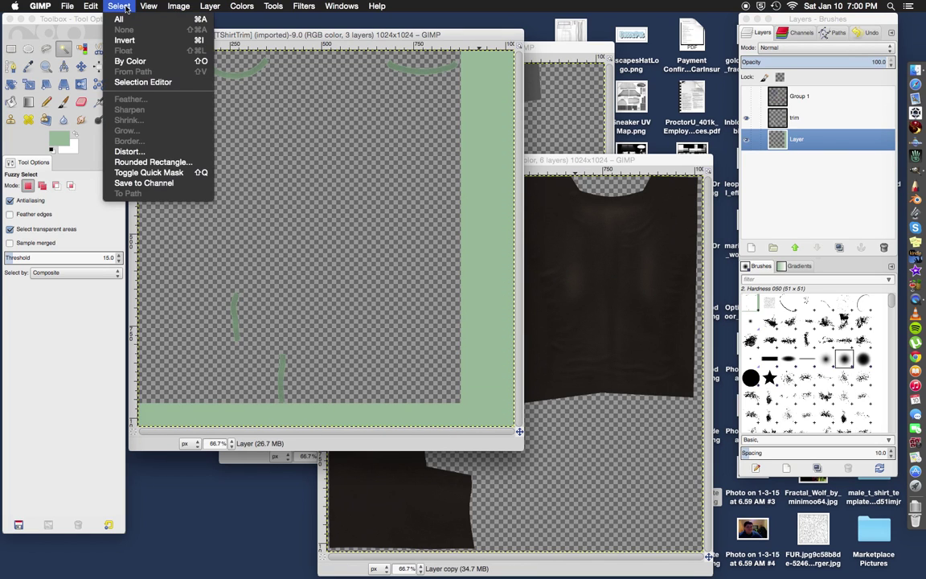
{"action": "left_click", "coordinate": [354, 23]}
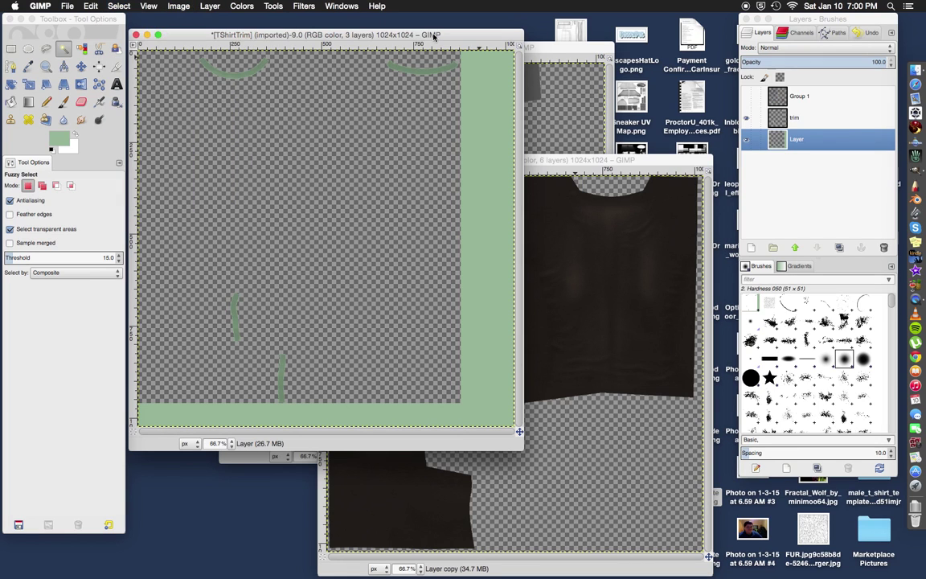
{"action": "left_click", "coordinate": [784, 118]}
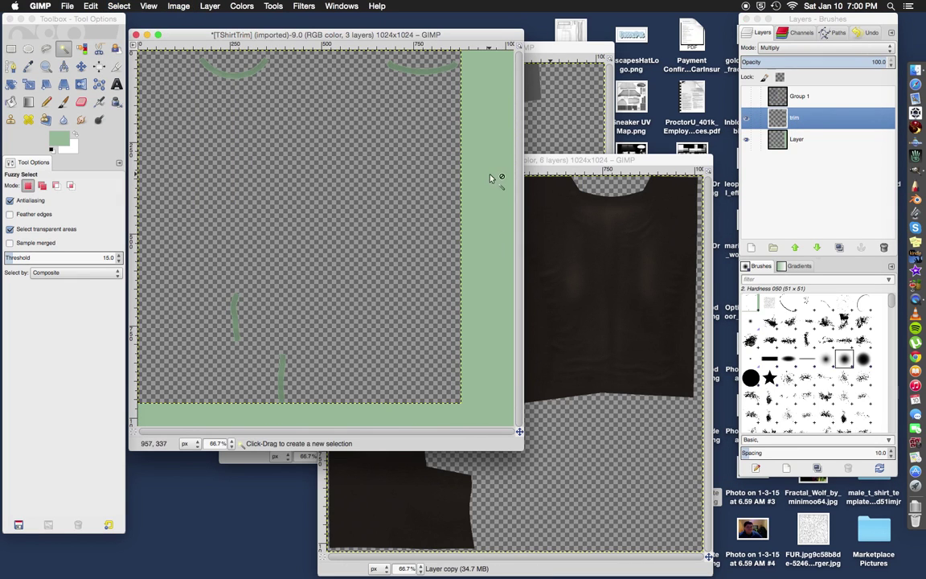
{"action": "left_click", "coordinate": [786, 139]}
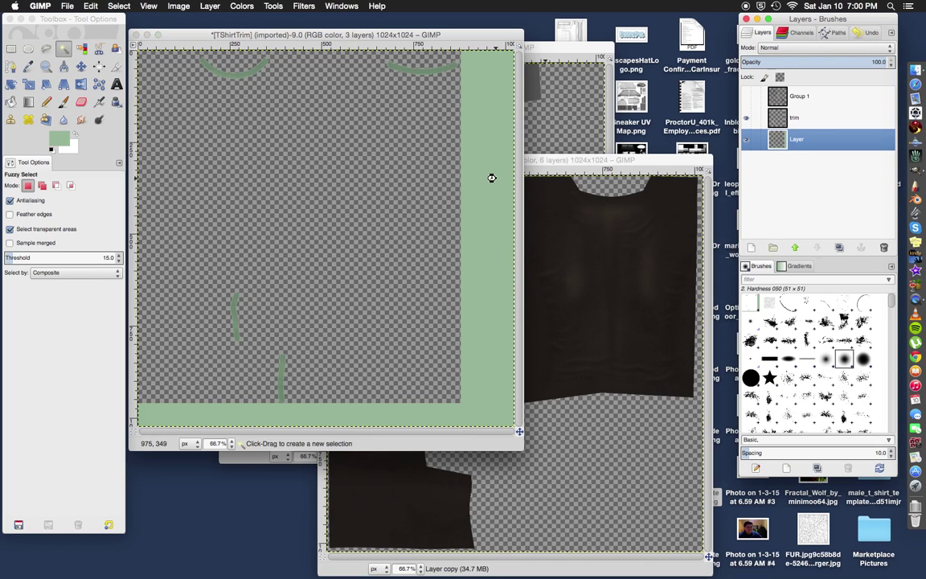
{"action": "left_click", "coordinate": [491, 178]}
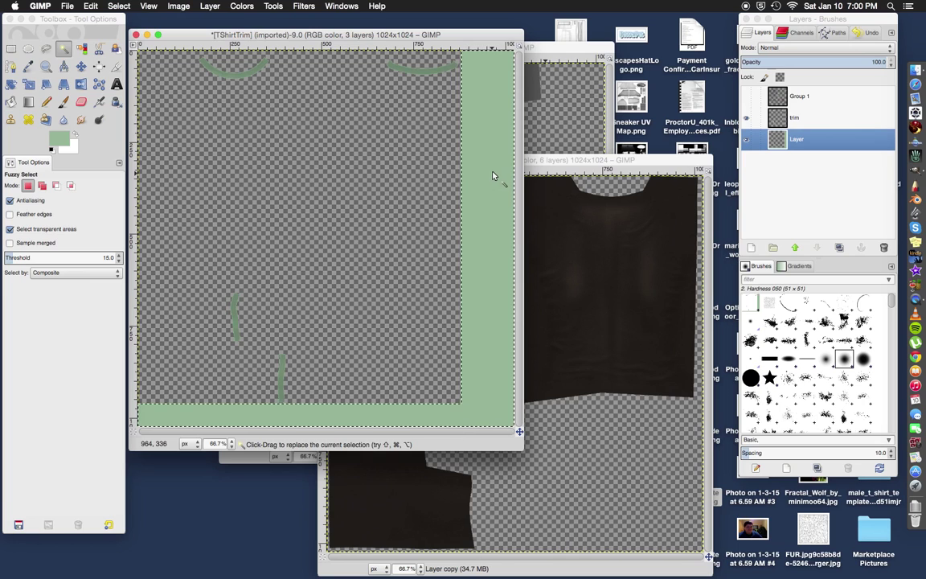
Try inverting the border selection, cutting the base layer, and inverting the selection again
{"action": "left_click", "coordinate": [119, 6]}
{"action": "left_click", "coordinate": [132, 38]}
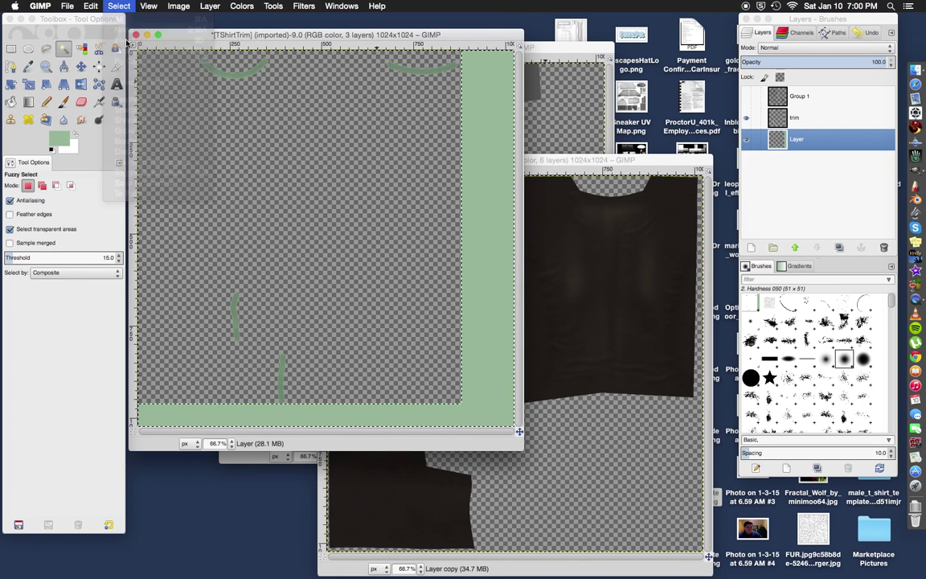
{"action": "right_click", "coordinate": [480, 272]}
{"action": "mouse_move", "coordinate": [494, 291]}
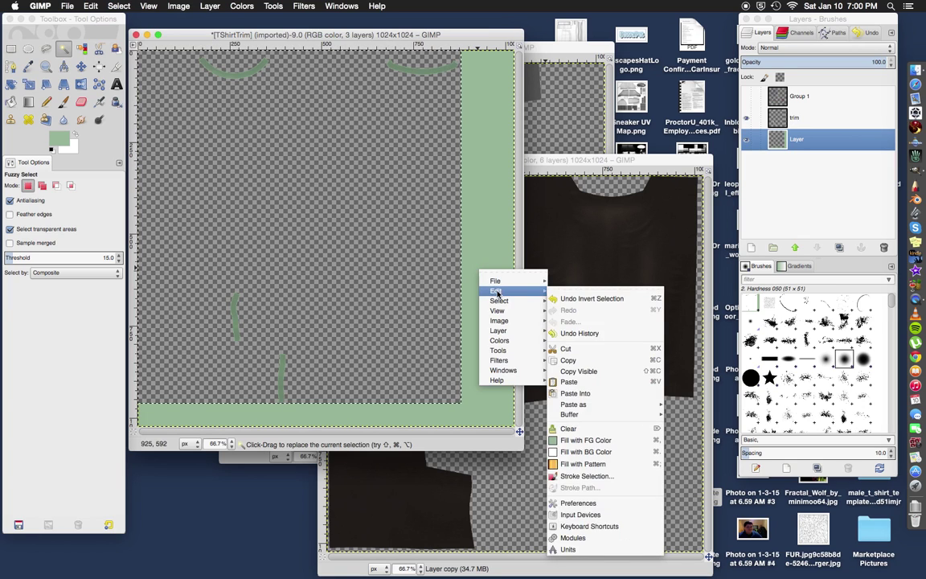
{"action": "left_click", "coordinate": [568, 352]}
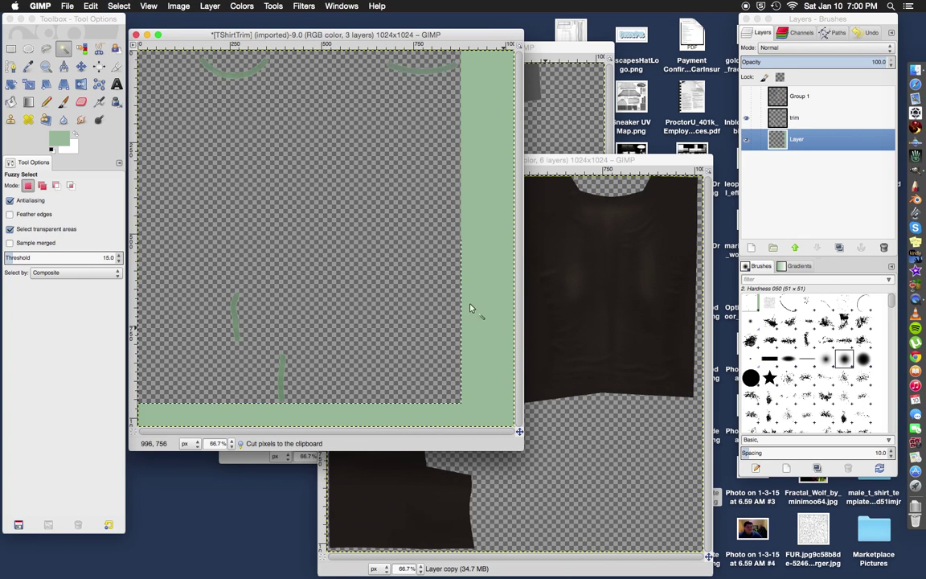
{"action": "left_click", "coordinate": [91, 6]}
{"action": "mouse_move", "coordinate": [113, 6]}
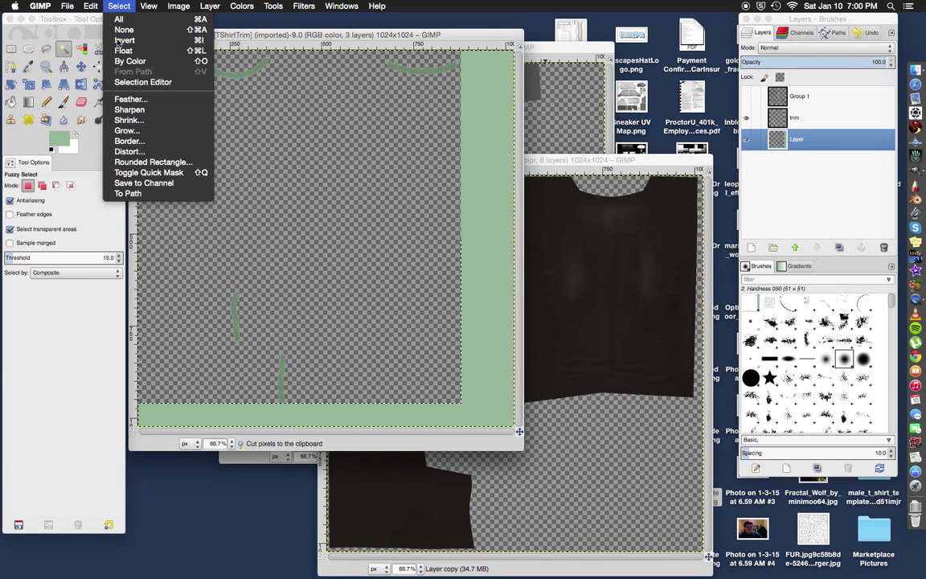
{"action": "left_click", "coordinate": [119, 40]}
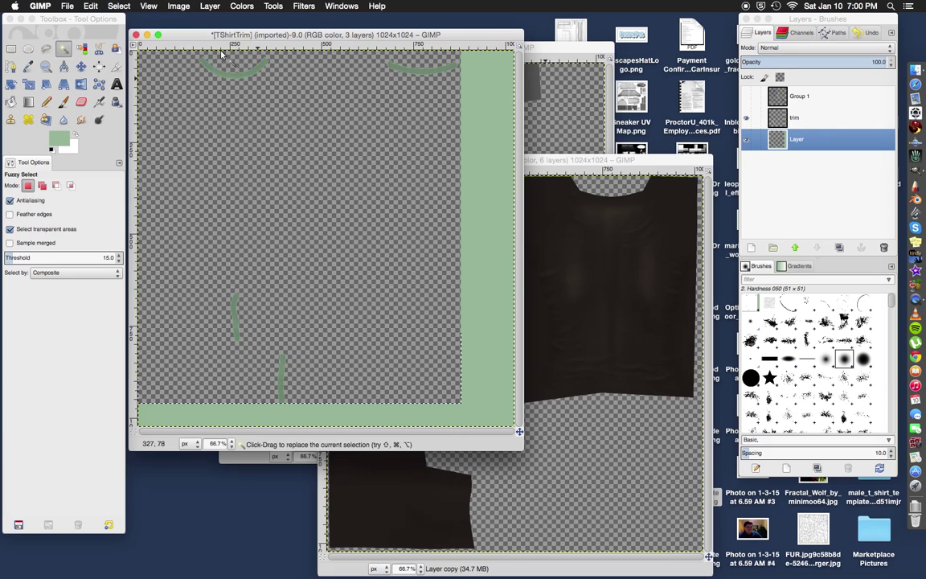
Reselect the green border, cut it from the base layer, and make the trim layer active
{"action": "left_click", "coordinate": [119, 6]}
{"action": "left_click", "coordinate": [119, 6]}
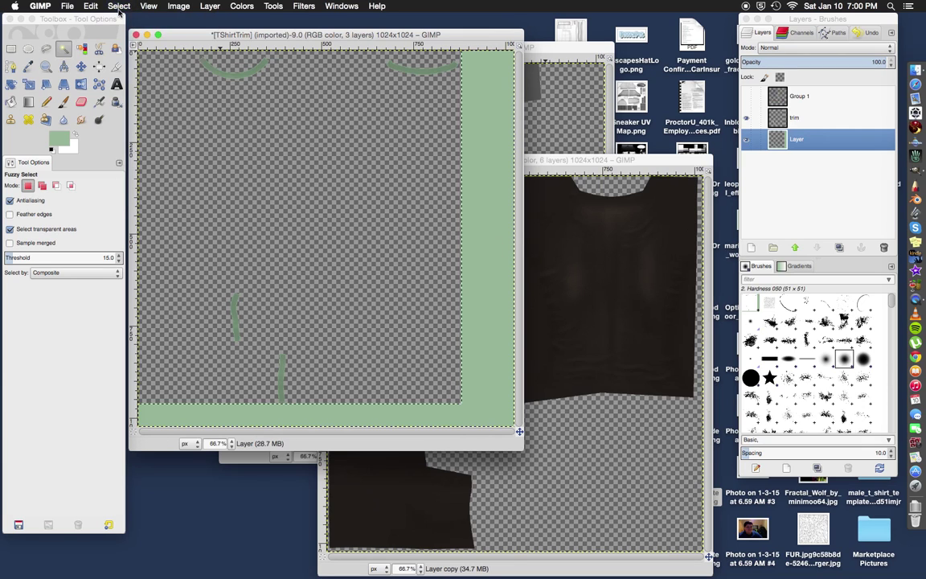
{"action": "left_click", "coordinate": [119, 6]}
{"action": "left_click", "coordinate": [234, 30]}
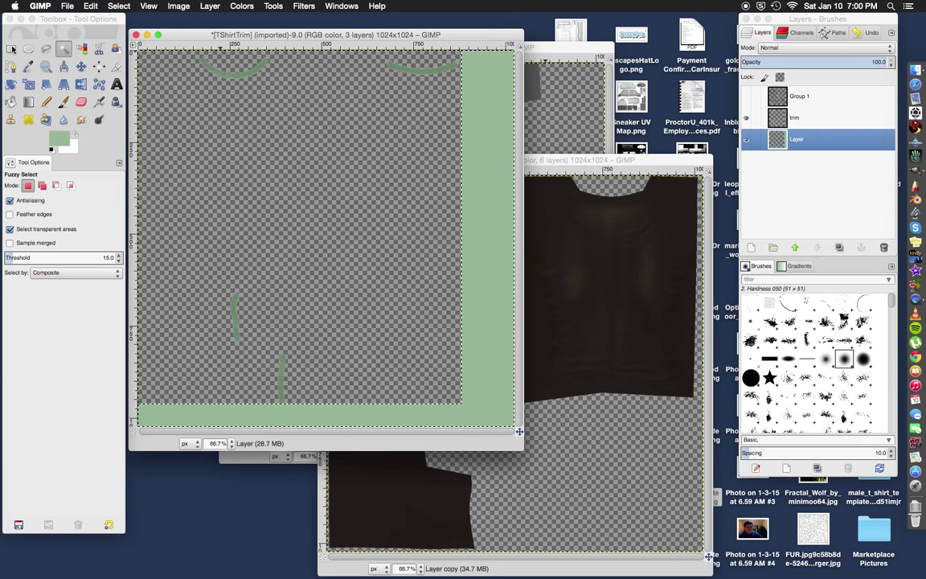
{"action": "right_click", "coordinate": [490, 207]}
{"action": "mouse_move", "coordinate": [507, 231]}
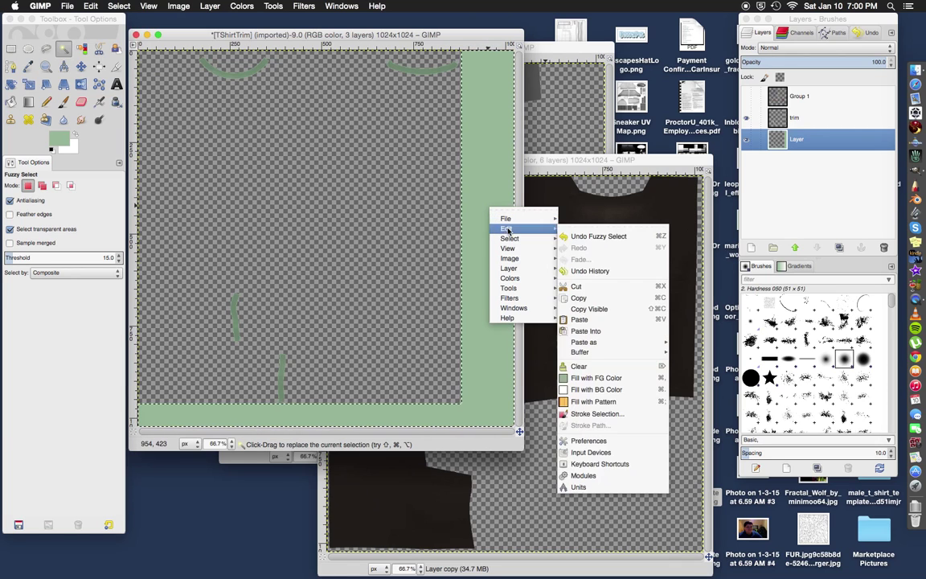
{"action": "left_click", "coordinate": [591, 288]}
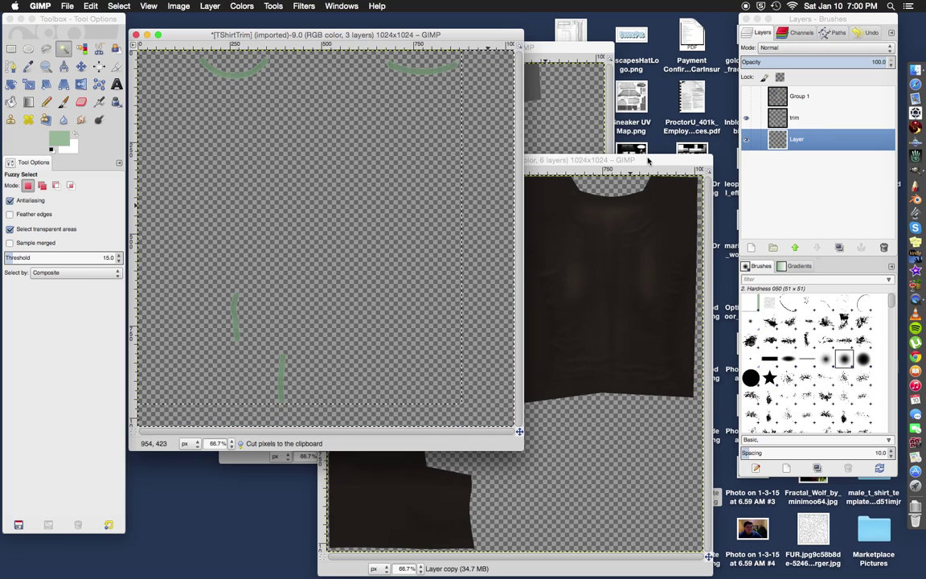
{"action": "left_click", "coordinate": [813, 133]}
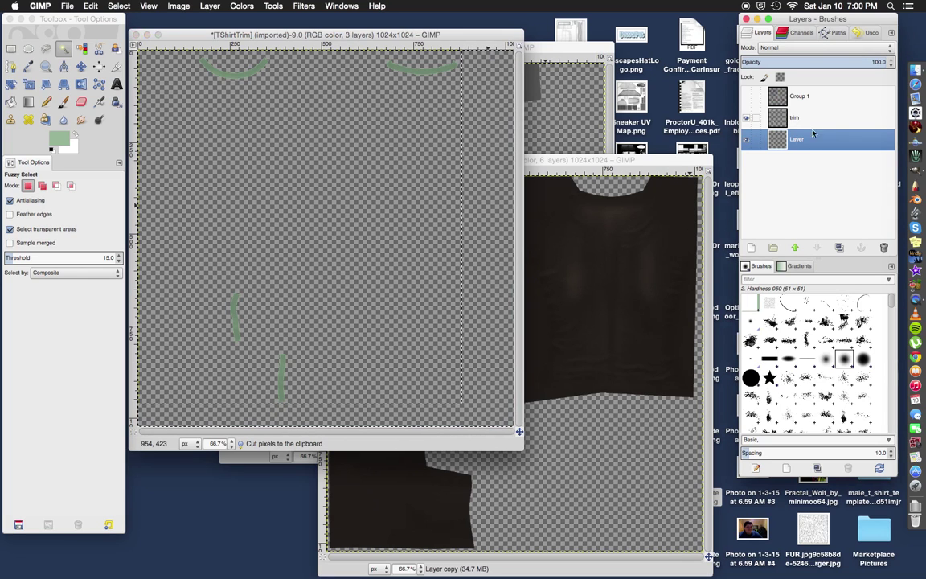
{"action": "left_click", "coordinate": [809, 119]}
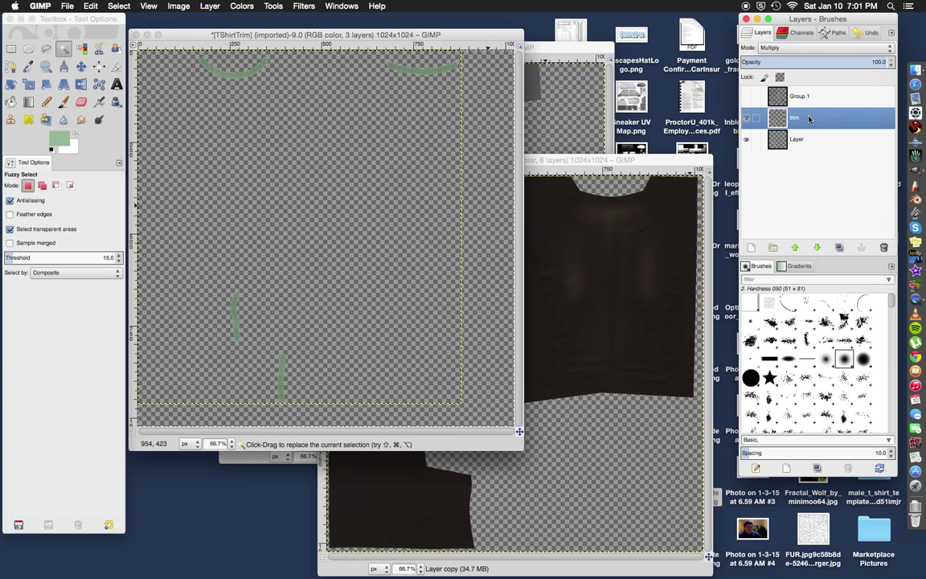
Review the TShirtUpper and TShirtLower images, finishing with the TShirtUpper window in front and moved higher on the desktop
{"action": "left_click", "coordinate": [620, 474]}
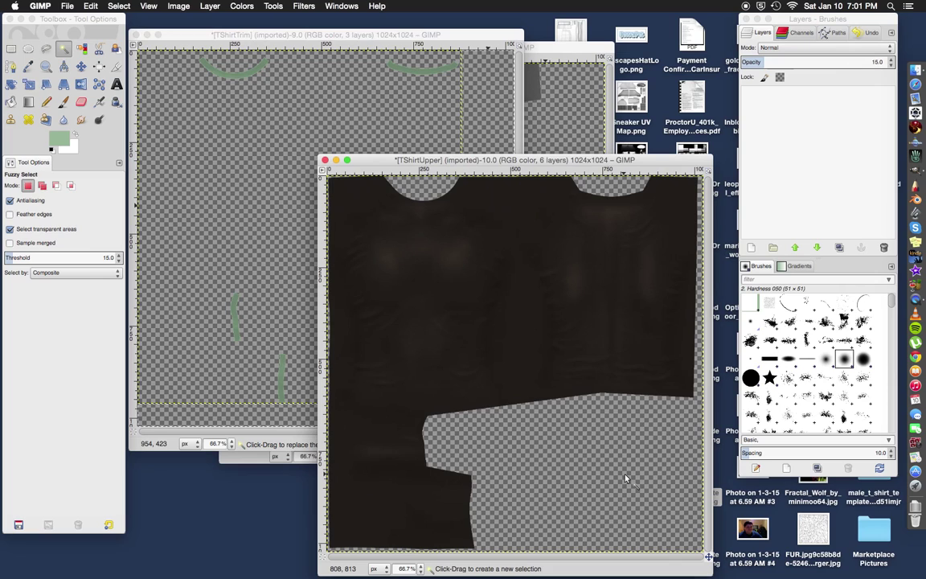
{"action": "left_click", "coordinate": [533, 455]}
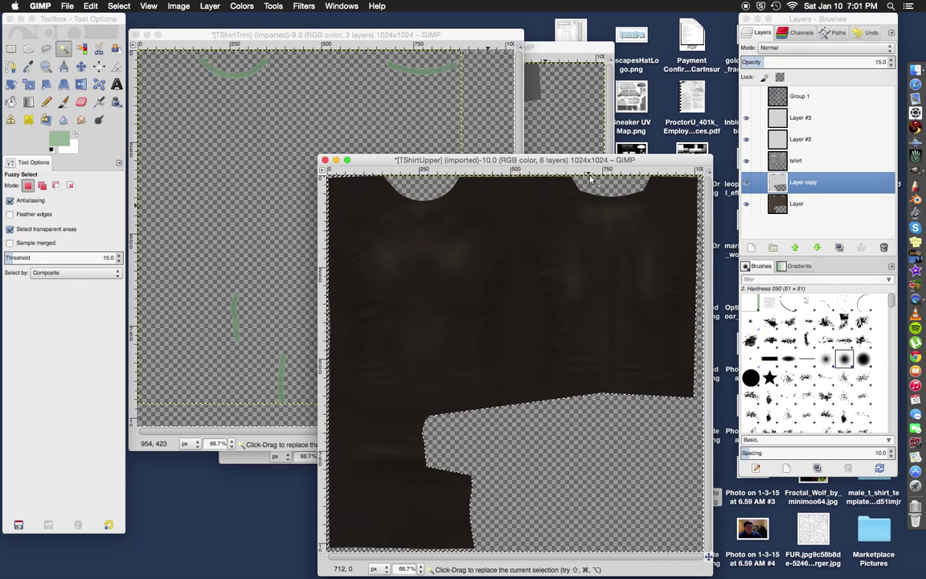
{"action": "left_click", "coordinate": [563, 47]}
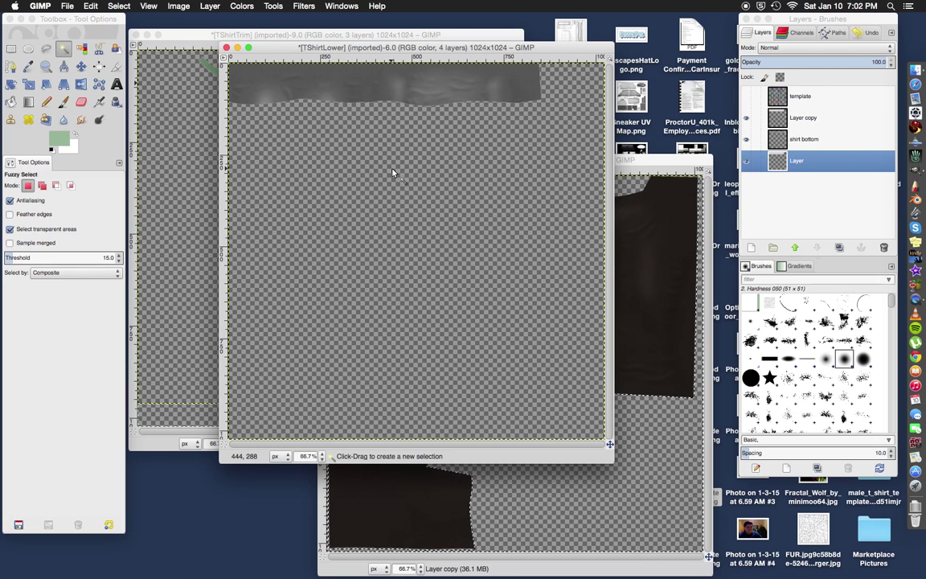
{"action": "left_click", "coordinate": [636, 161]}
{"action": "left_click_drag", "start_coordinate": [636, 161], "coordinate": [618, 95]}
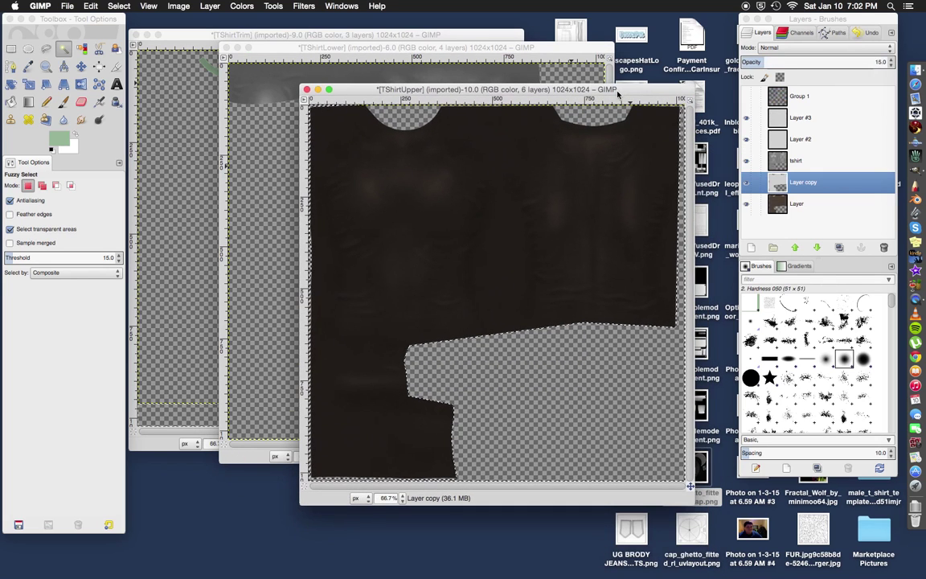